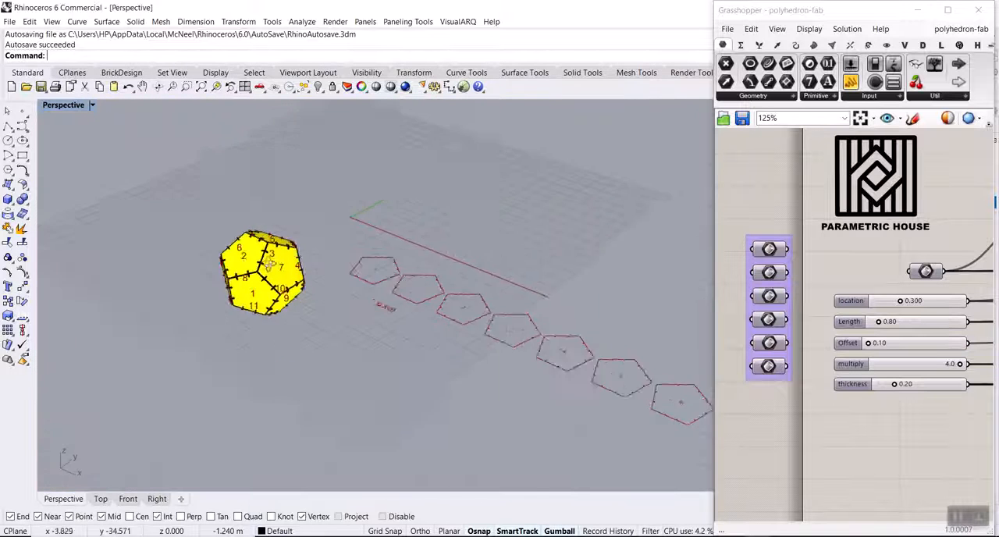
Examine the dodecahedron's joints together with its numbered flat pentagon panels and the flat joint piece.
scroll(406, 315, "up", 6)
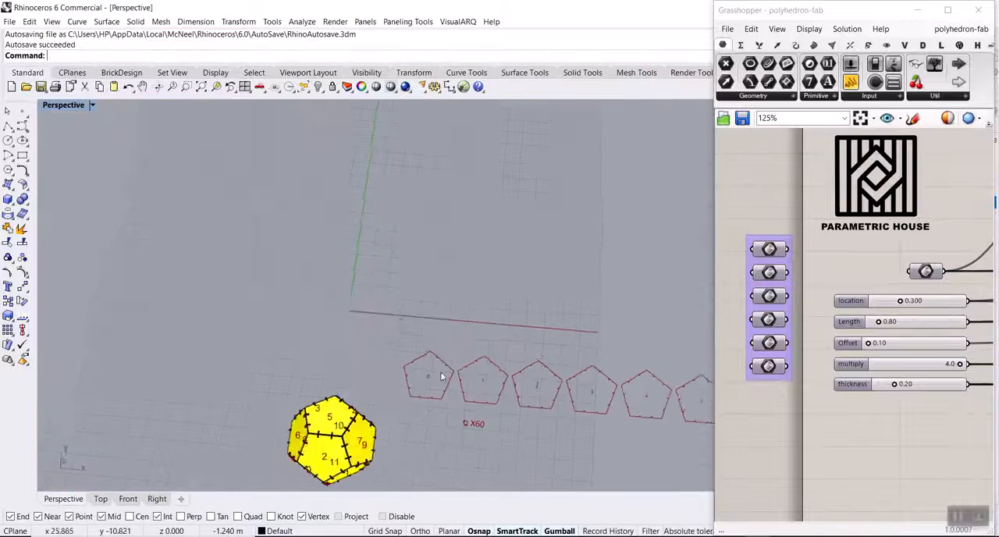
scroll(533, 404, "up", 5)
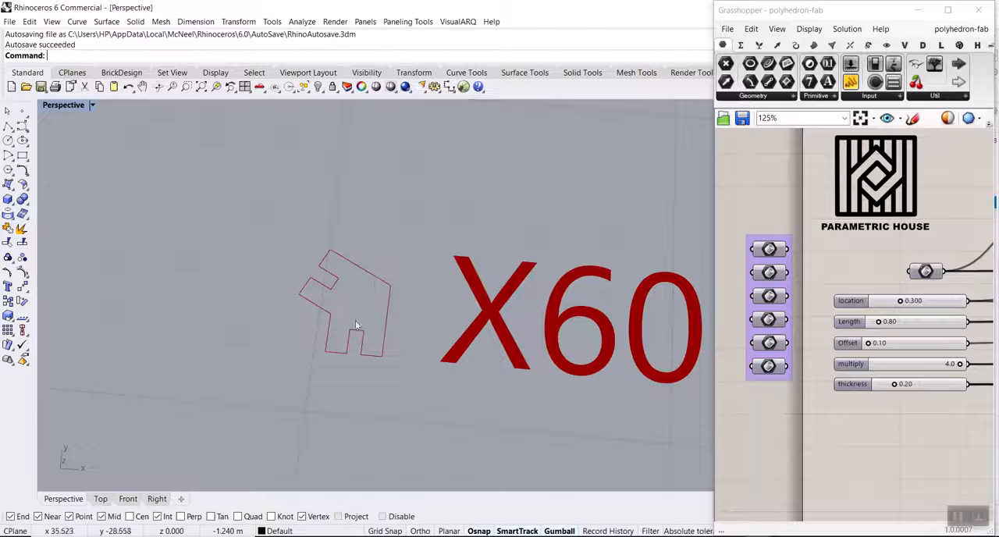
scroll(355, 324, "down", 8)
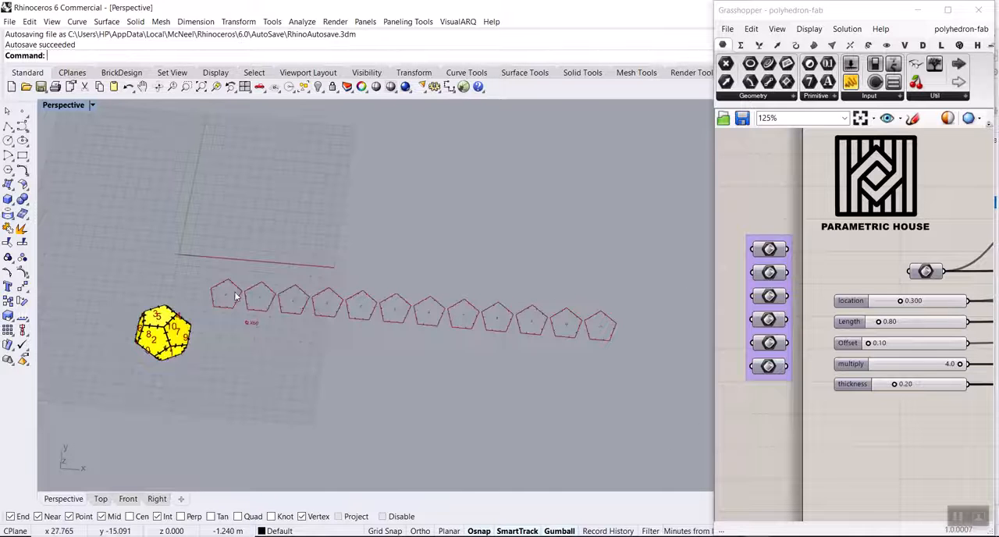
scroll(224, 296, "up", 6)
scroll(234, 301, "down", 3)
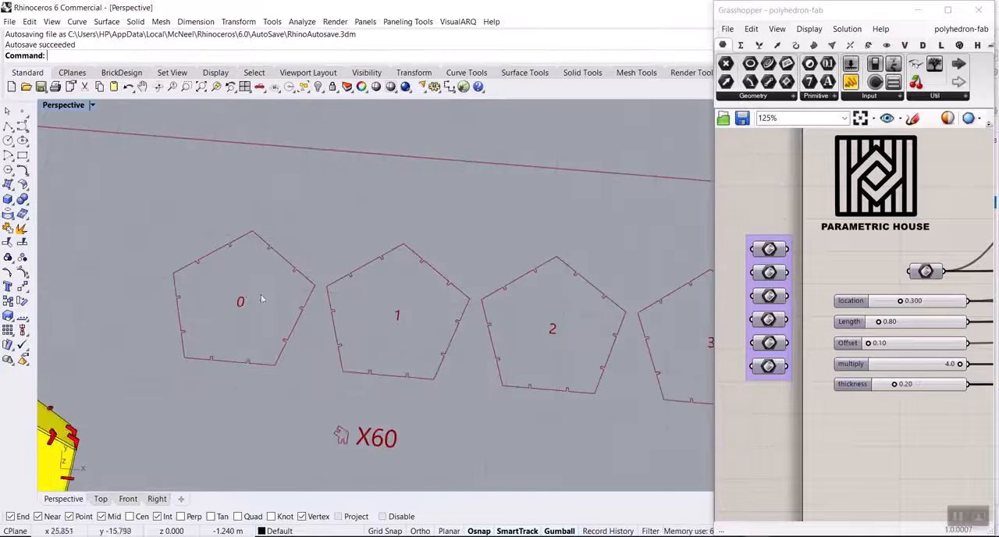
scroll(245, 287, "up", 5)
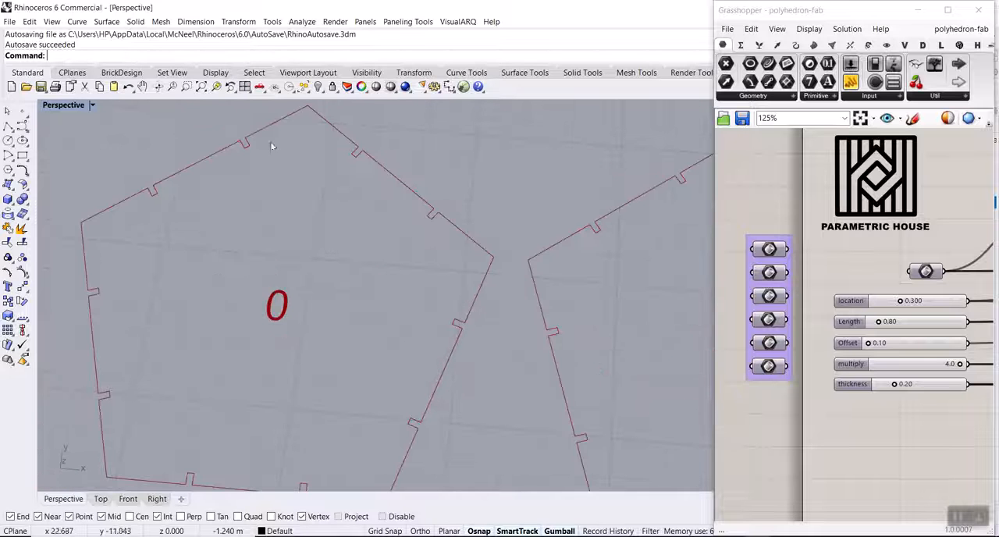
scroll(415, 230, "down", 8)
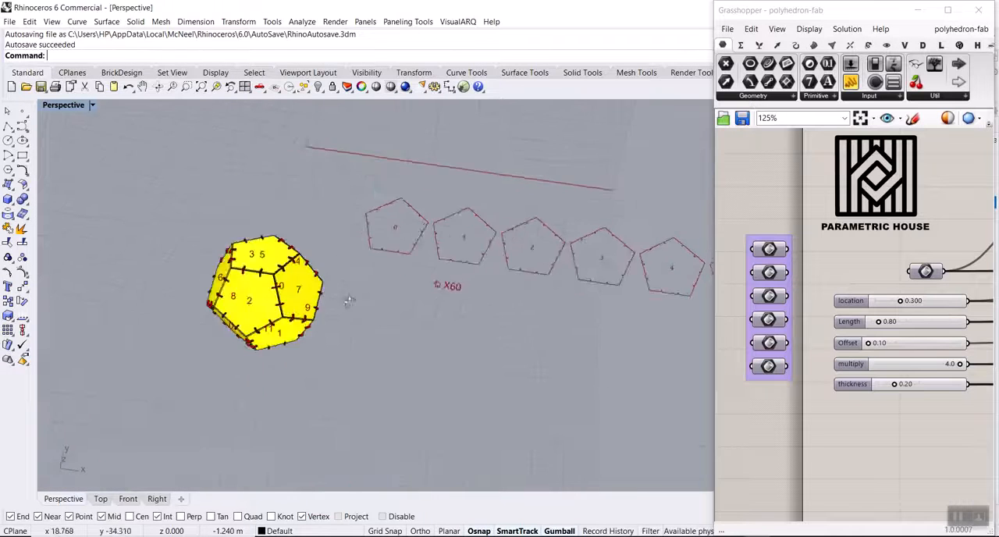
scroll(267, 204, "up", 3)
scroll(272, 210, "up", 3)
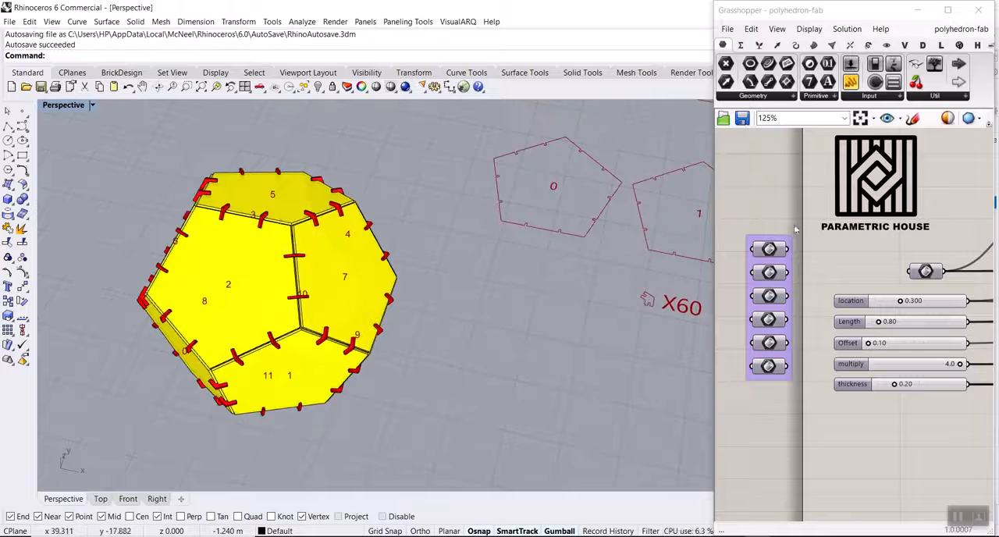
Wire the first geometry parameter in the purple group into the definition's input geometry parameter and inspect the resulting solid.
scroll(799, 258, "up", 2)
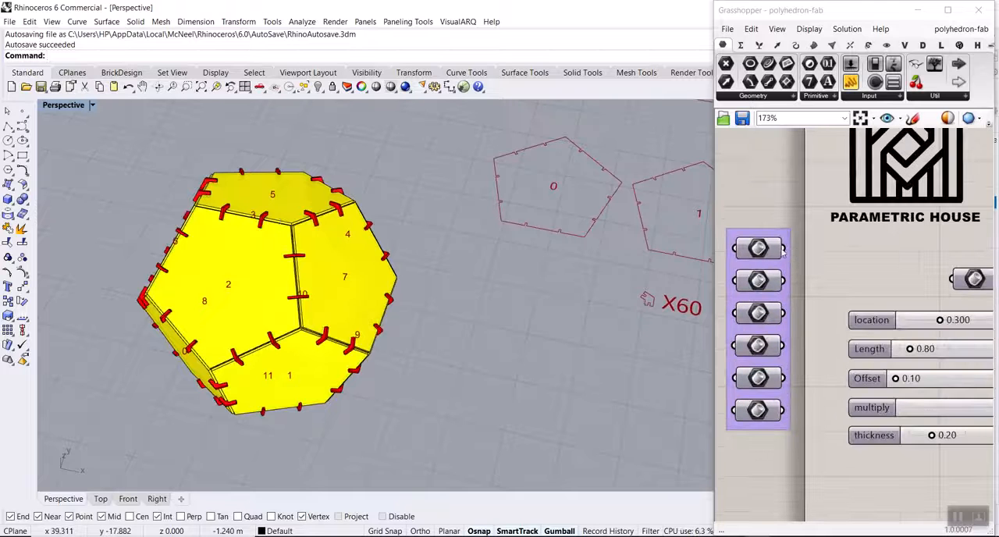
left_click_drag(785, 249, 949, 280)
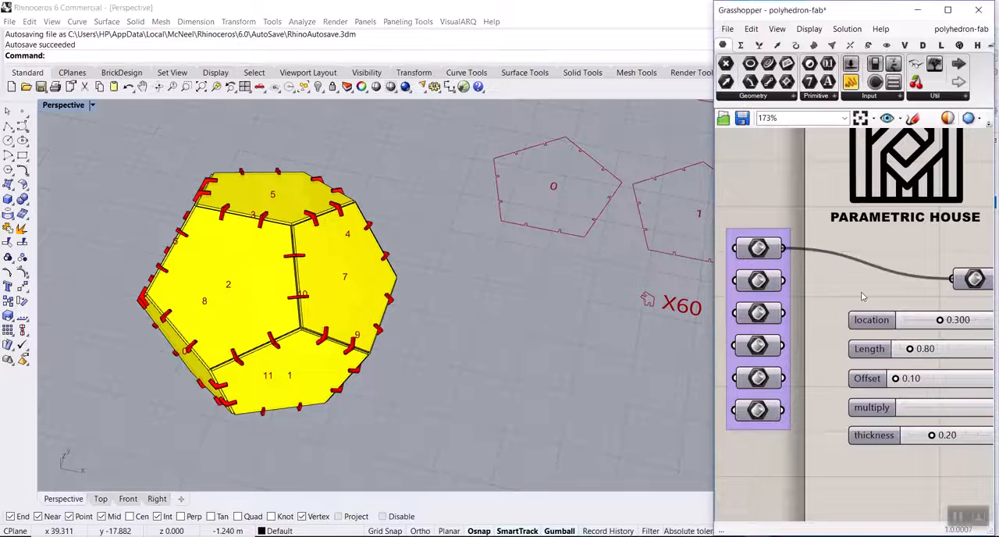
right_click_drag(383, 262, 382, 187)
scroll(383, 174, "up", 6)
scroll(338, 261, "down", 5)
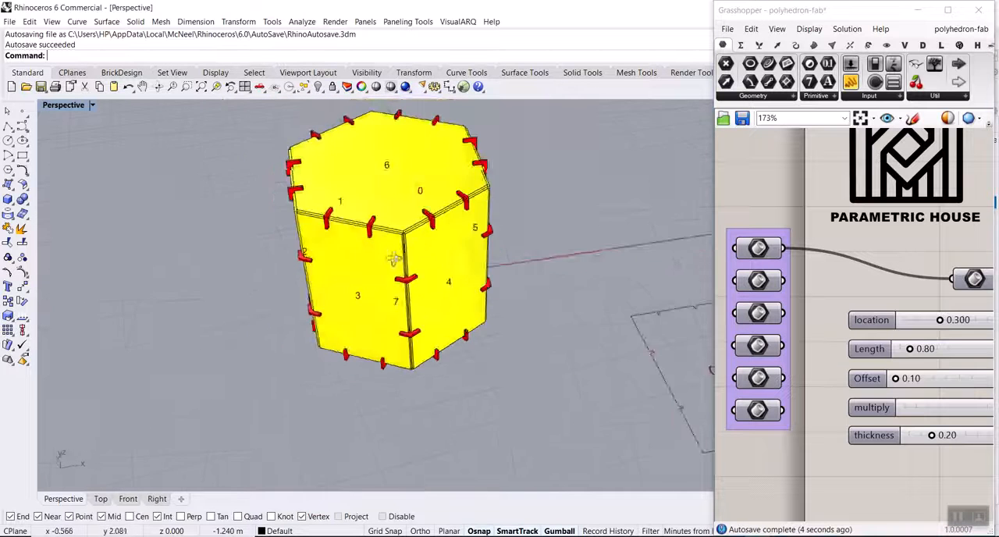
right_click_drag(388, 265, 394, 160)
scroll(394, 151, "up", 4)
scroll(394, 150, "up", 3)
scroll(362, 207, "down", 1)
Set the thickness slider to 0.1.
right_click_drag(866, 348, 815, 320)
scroll(847, 409, "up", 2)
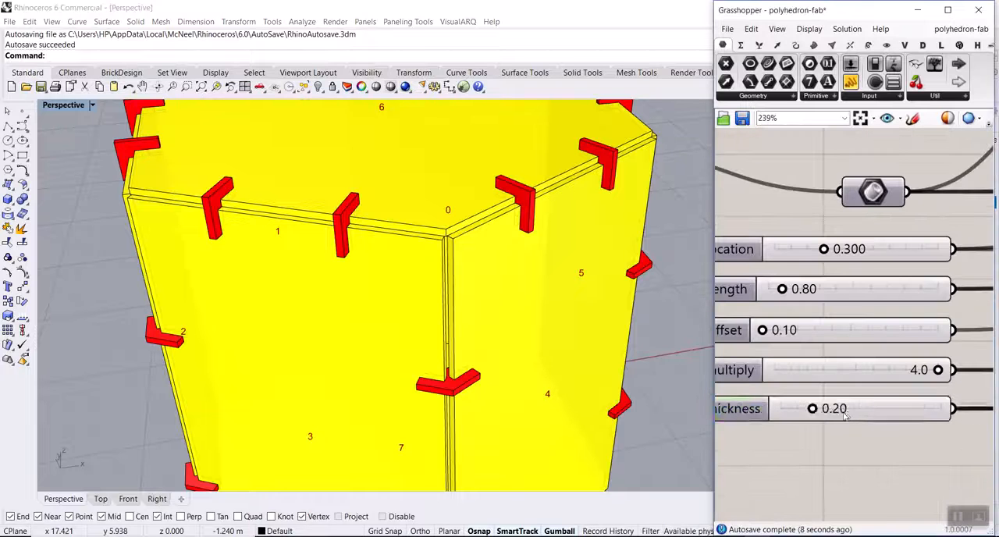
double_click(845, 409)
type("0.1")
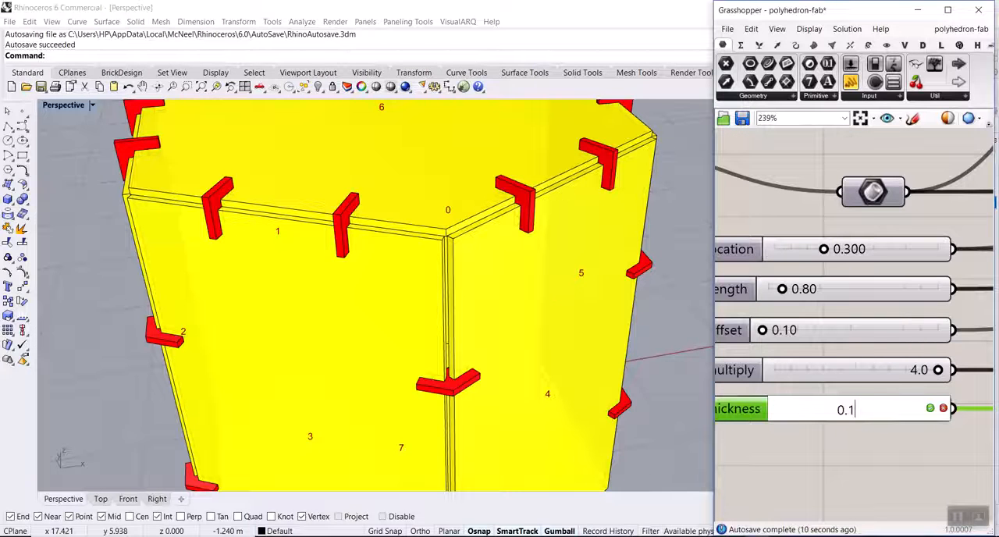
key("Return")
Inspect the thinner joints along the prism's edges and set the Offset slider to 0.2.
scroll(584, 366, "down", 4)
right_click_drag(584, 366, 511, 331)
scroll(325, 242, "up", 3)
scroll(325, 258, "up", 2)
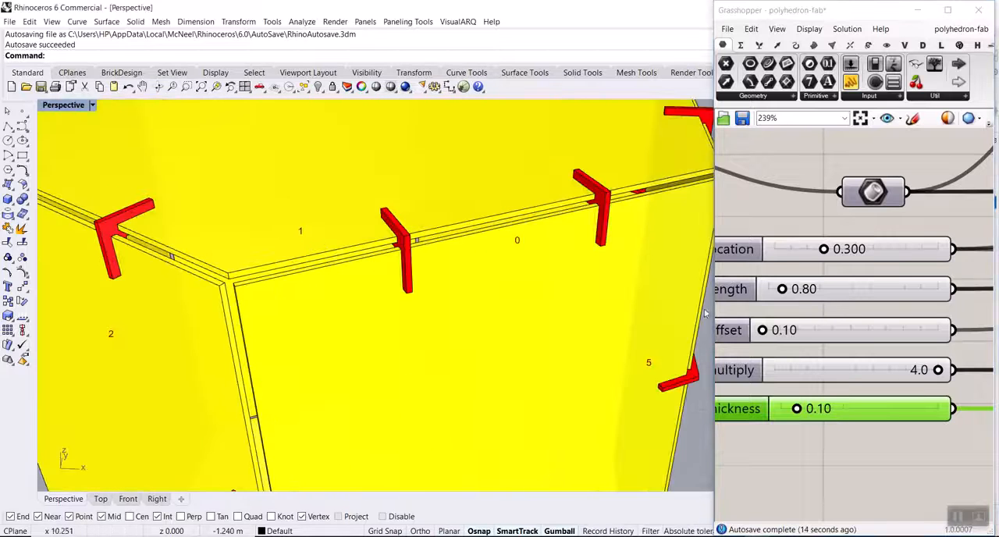
right_click_drag(776, 330, 812, 330)
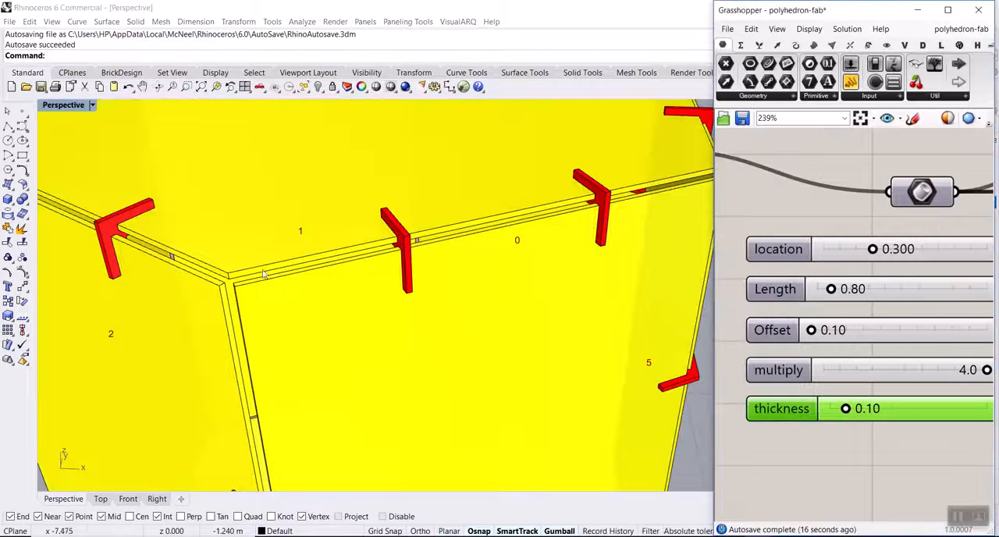
scroll(285, 275, "down", 3)
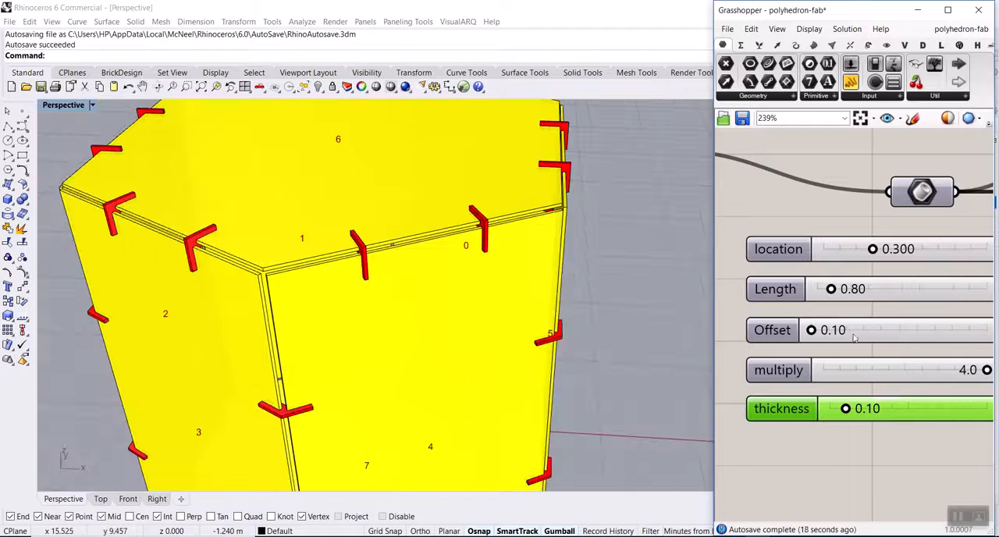
double_click(855, 336)
type("0.2")
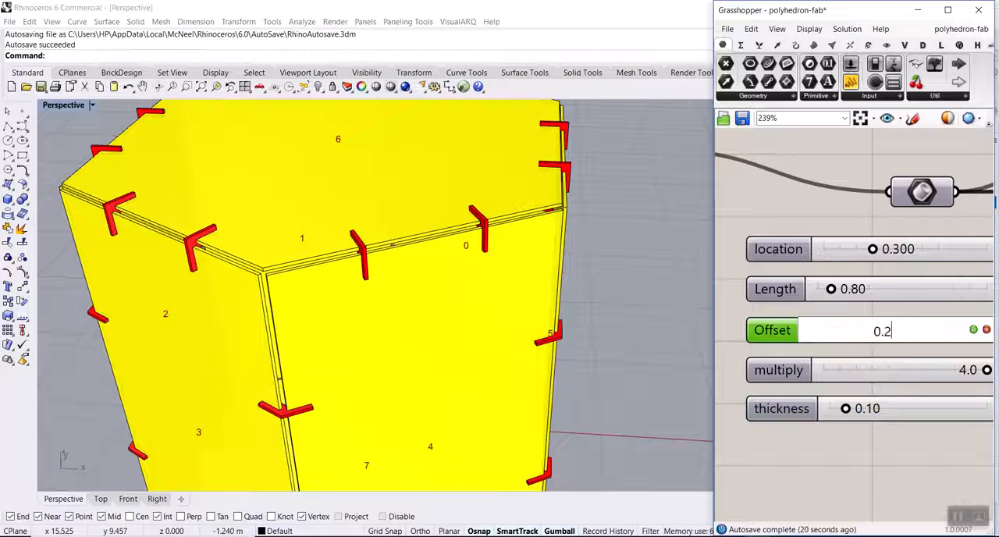
key("Return")
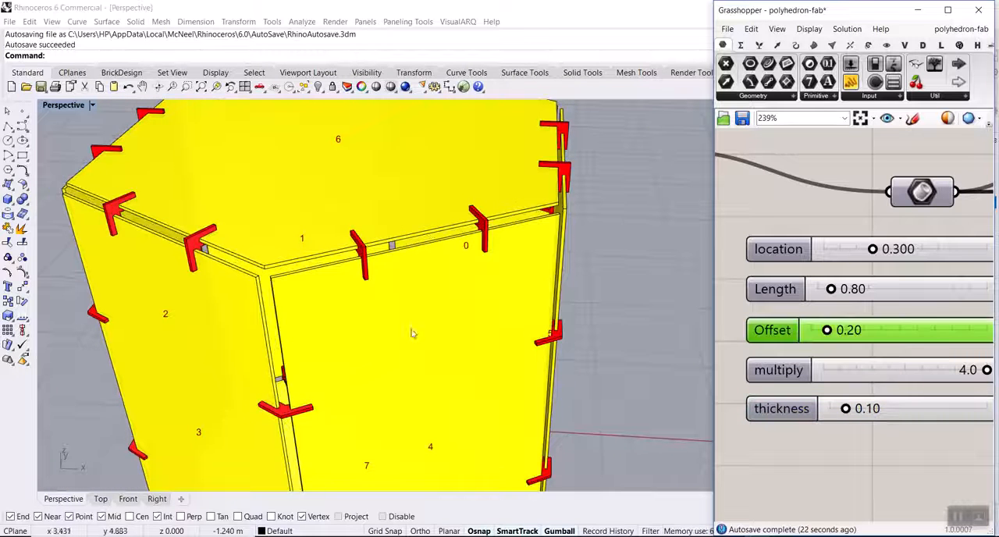
Inspect the gaps between the panels and set the Length slider to 1.2.
right_click_drag(349, 269, 385, 304)
scroll(414, 305, "up", 5)
scroll(491, 340, "down", 3)
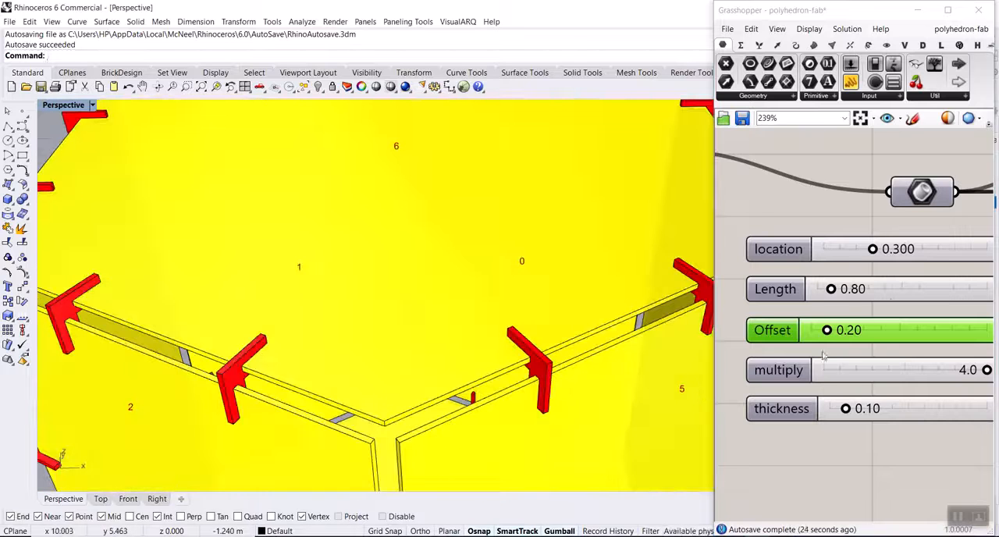
left_click(881, 289)
double_click(880, 289)
type("1.2")
key("Return")
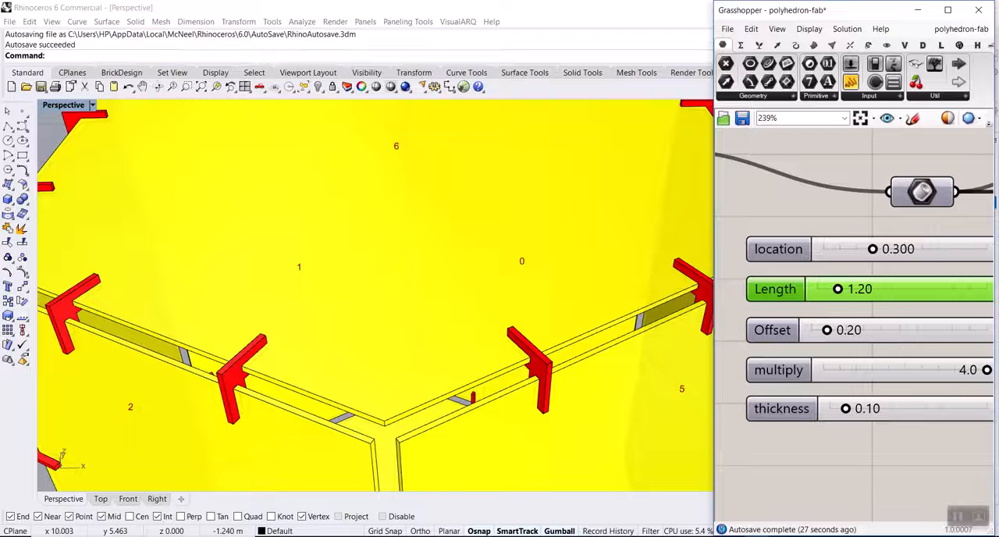
Set the location slider to 0.2 to shift the joints along the prism's edges.
scroll(557, 280, "down", 5)
right_click_drag(515, 276, 512, 276)
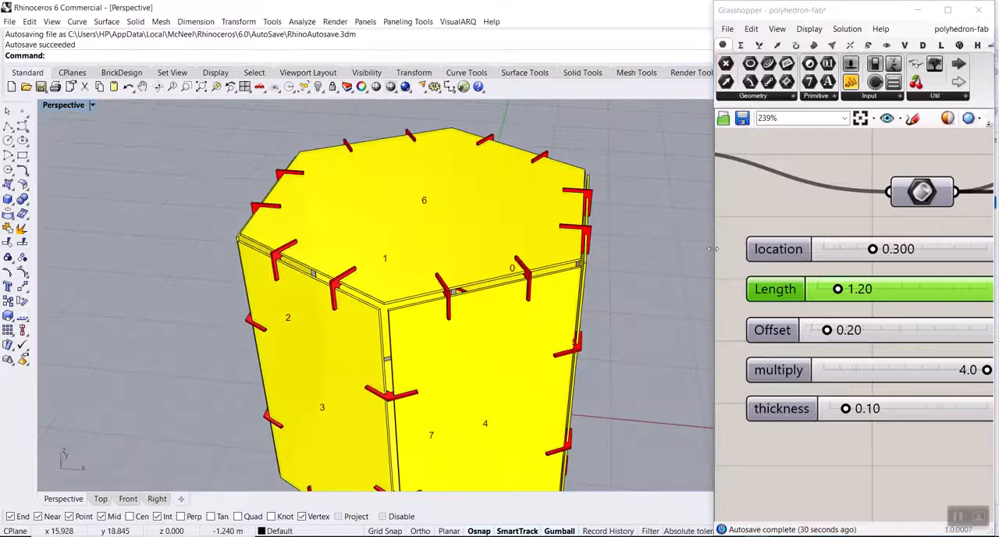
scroll(428, 310, "up", 3)
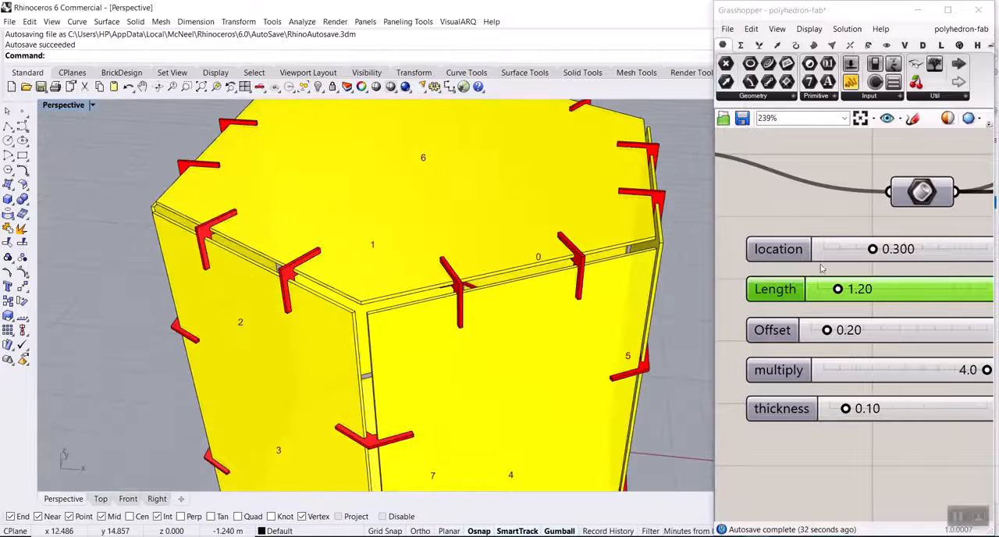
double_click(890, 249)
type("0.")
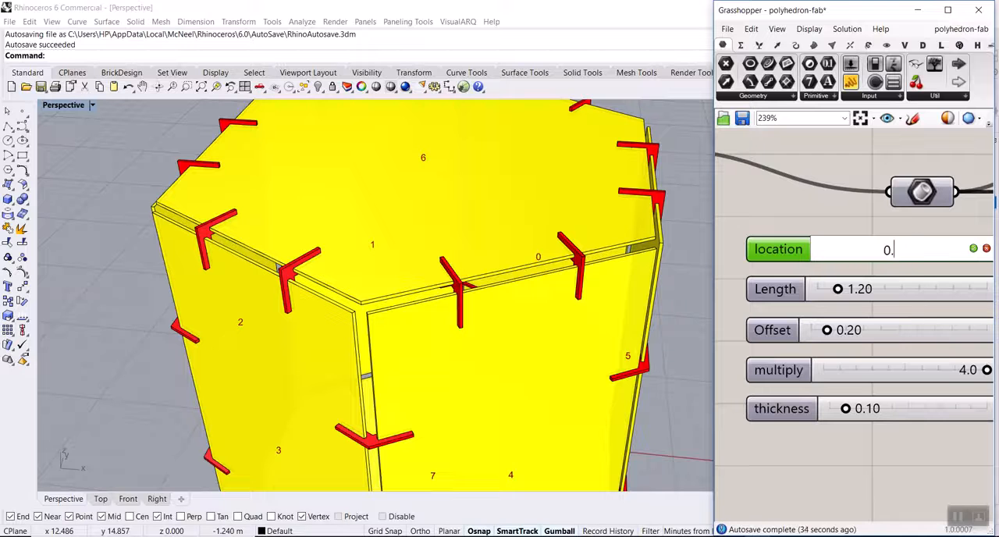
type("2")
key("Return")
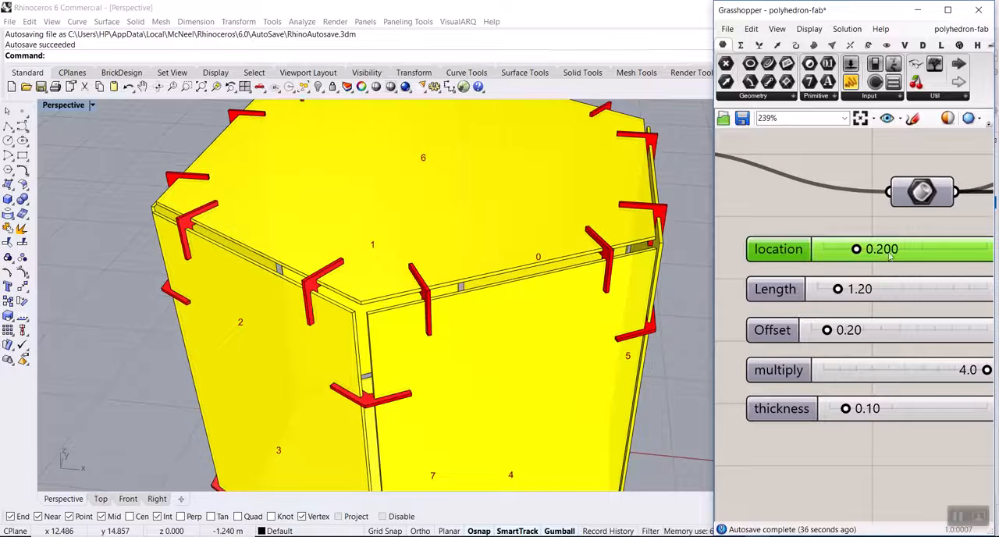
Examine the joints around the hexagonal prism, its numbered flat panels and the flat joint piece.
scroll(573, 279, "down", 5)
right_click_drag(574, 279, 469, 248)
scroll(495, 283, "down", 7)
scroll(498, 334, "up", 8)
scroll(506, 335, "down", 8)
scroll(541, 189, "up", 4)
scroll(398, 265, "up", 4)
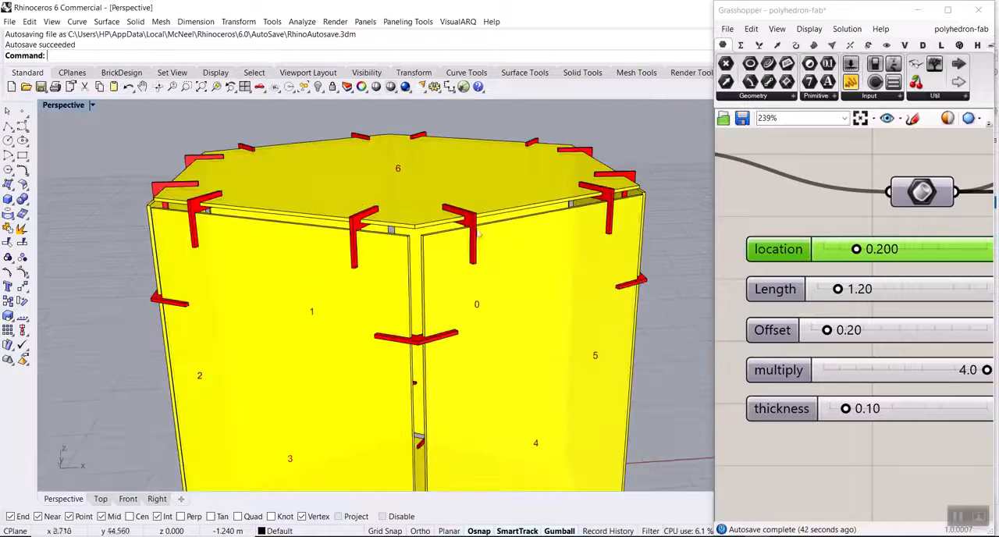
scroll(350, 247, "up", 5)
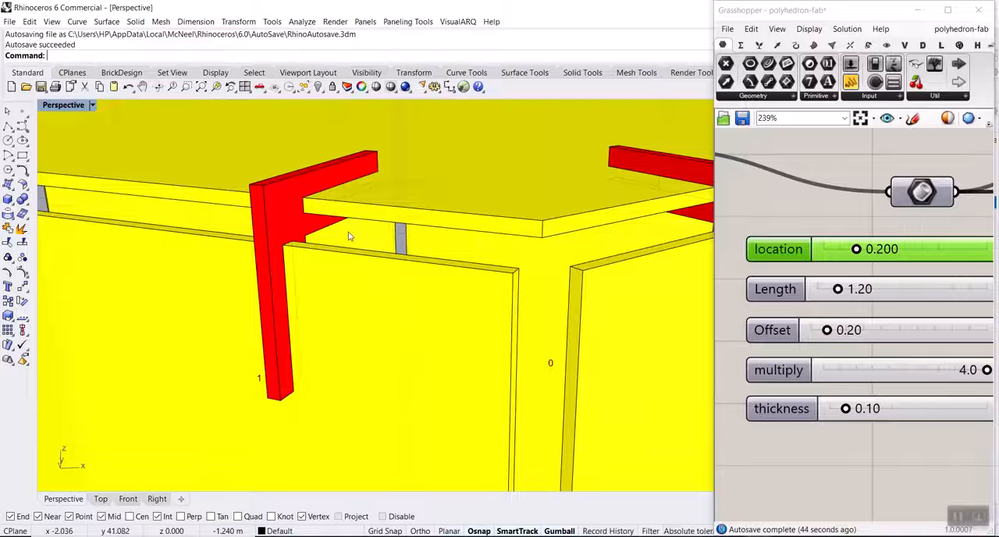
scroll(277, 236, "down", 10)
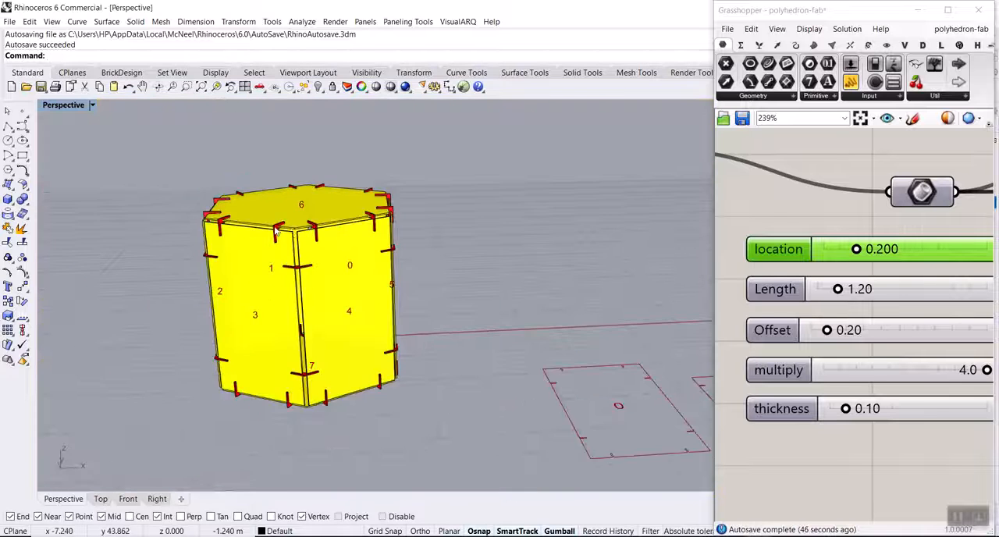
scroll(408, 371, "up", 3)
scroll(398, 351, "down", 6)
scroll(564, 338, "up", 5)
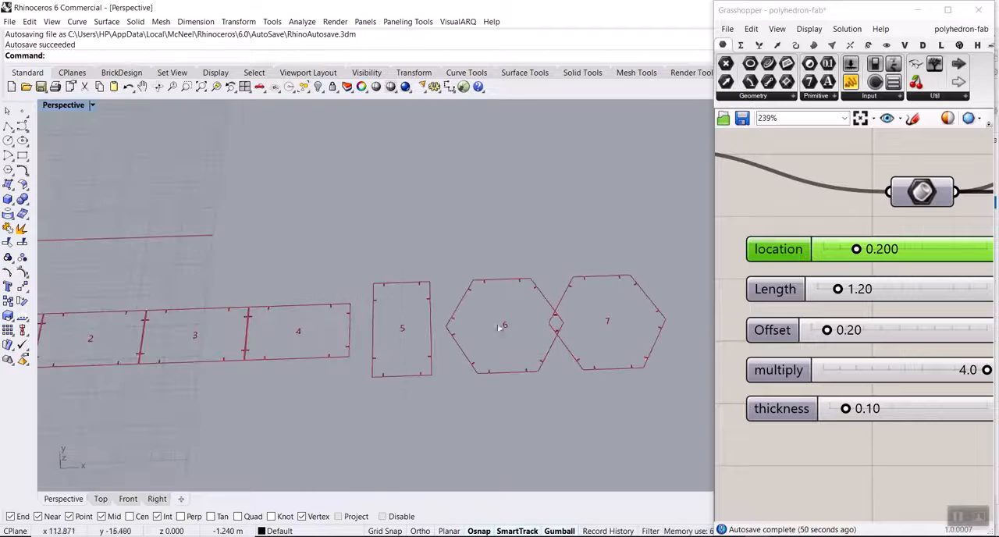
scroll(330, 339, "down", 5)
scroll(330, 341, "up", 6)
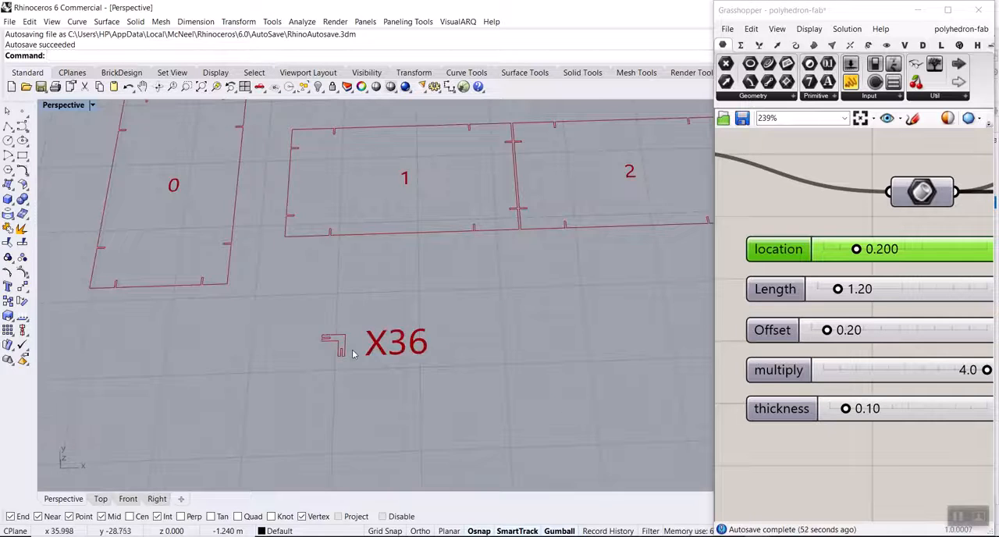
scroll(355, 344, "down", 4)
Raise the Distance slider to 19.84 to space the flat panels farther apart, and check hexagons 6 and 7.
scroll(845, 266, "down", 10)
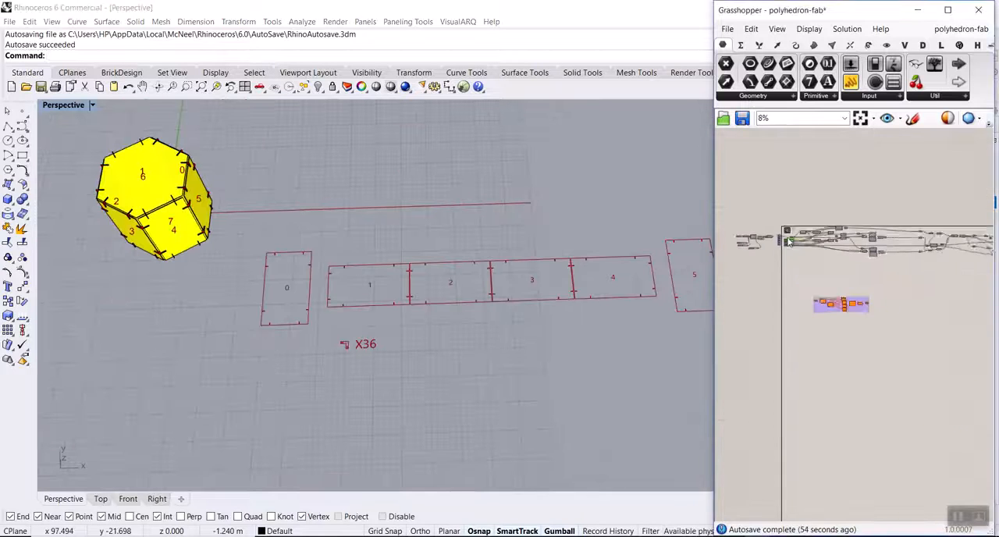
scroll(845, 266, "up", 10)
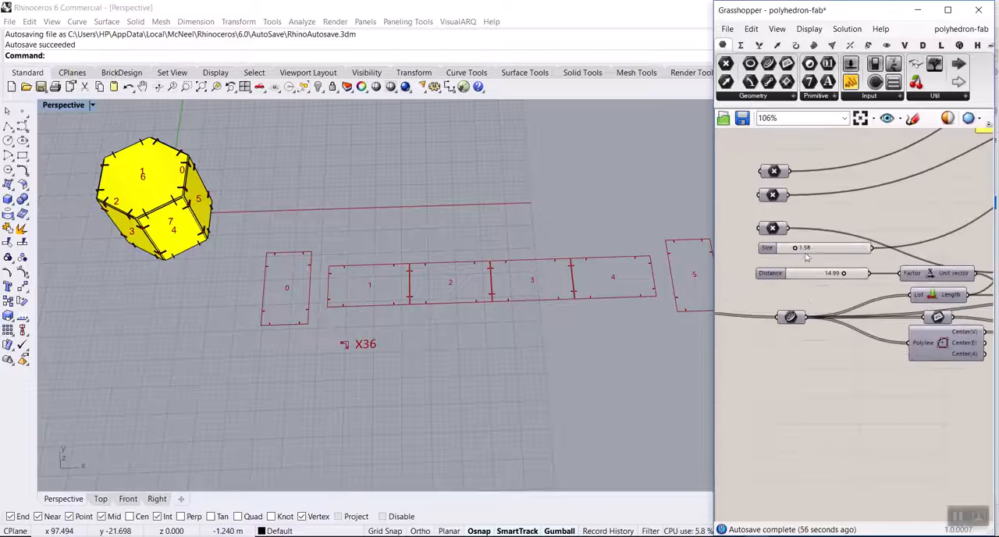
left_click_drag(877, 295, 913, 295)
scroll(420, 290, "down", 5)
scroll(554, 291, "up", 5)
scroll(555, 292, "up", 3)
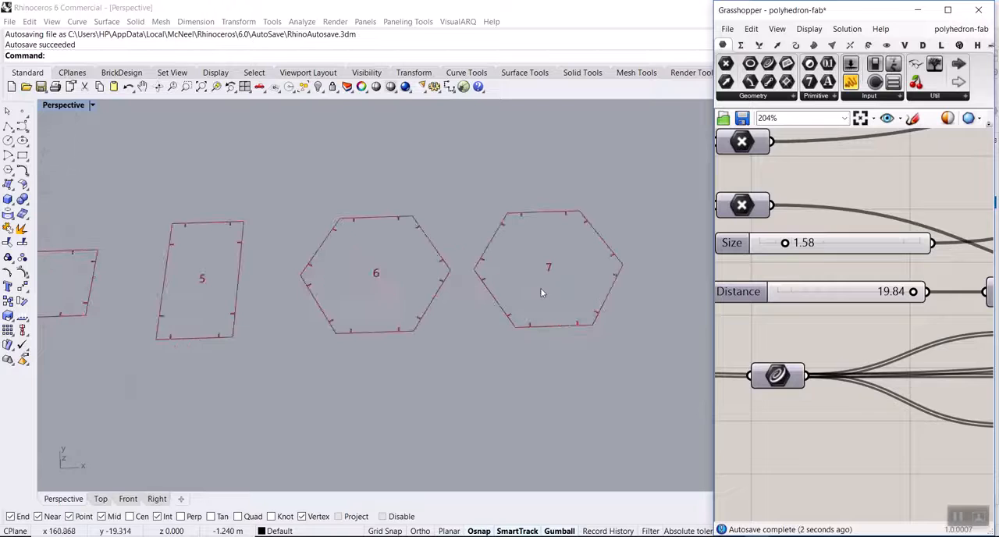
Wire the second geometry parameter in the purple group into the definition's input in place of the first, and inspect the solid.
scroll(882, 290, "down", 8)
scroll(841, 294, "up", 10)
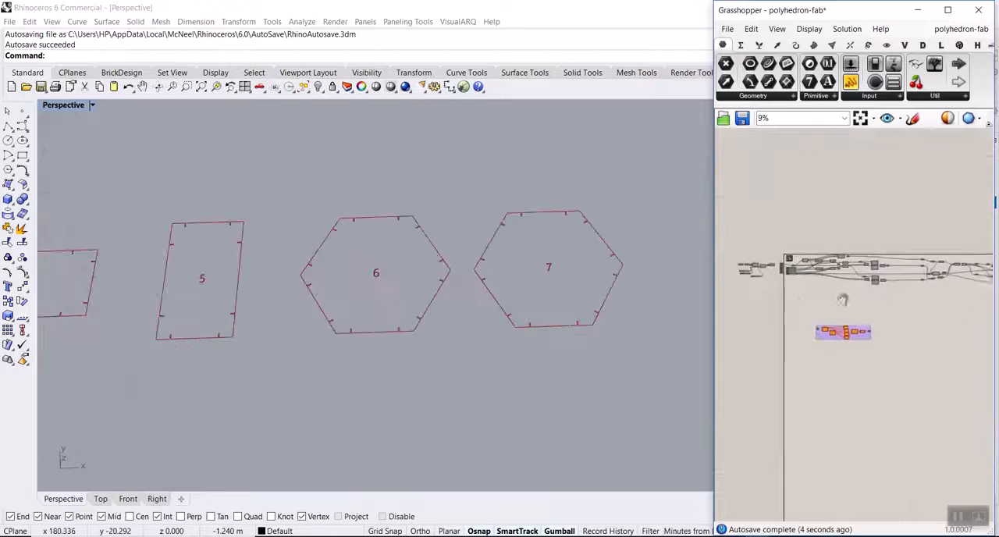
right_click_drag(852, 287, 802, 269)
left_click_drag(804, 239, 967, 240)
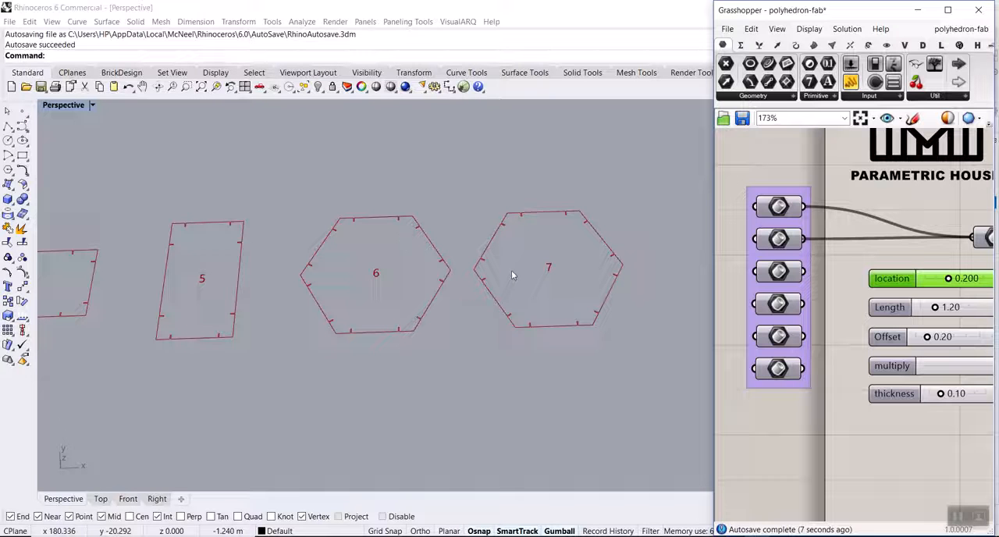
scroll(511, 273, "down", 8)
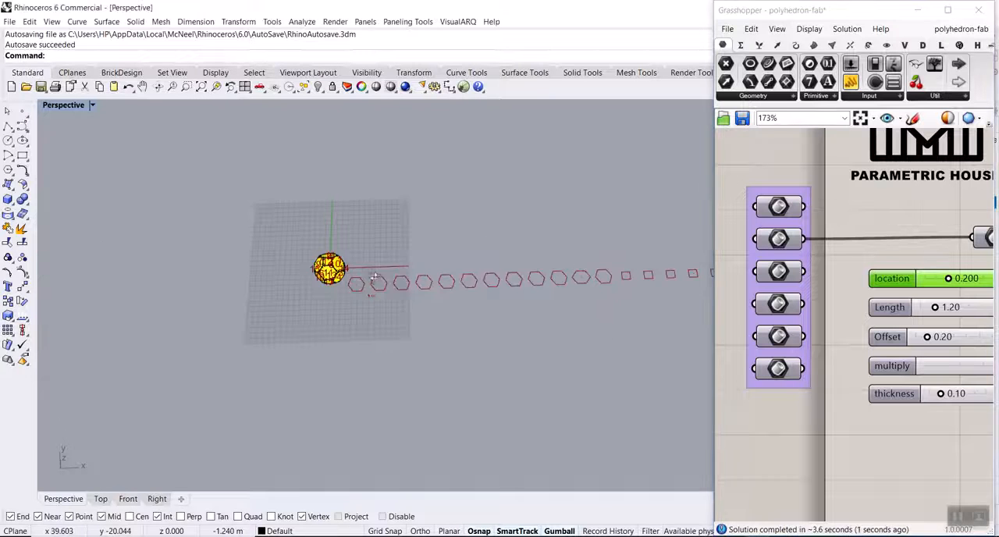
scroll(337, 287, "up", 4)
scroll(337, 287, "up", 10)
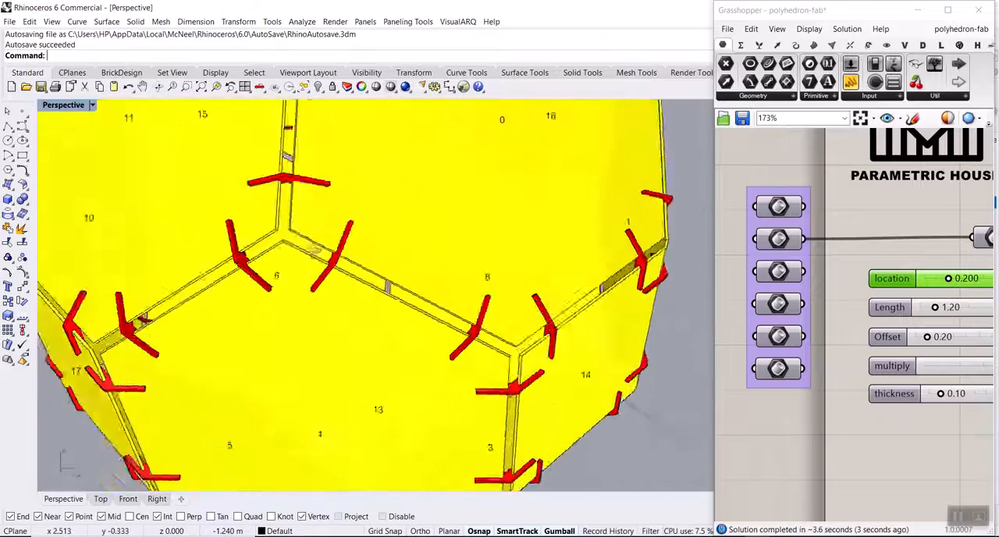
Examine the polyhedron's edge joints, its flat hexagonal and square panels, and the flat joint piece.
right_click_drag(253, 231, 379, 224)
scroll(379, 224, "down", 8)
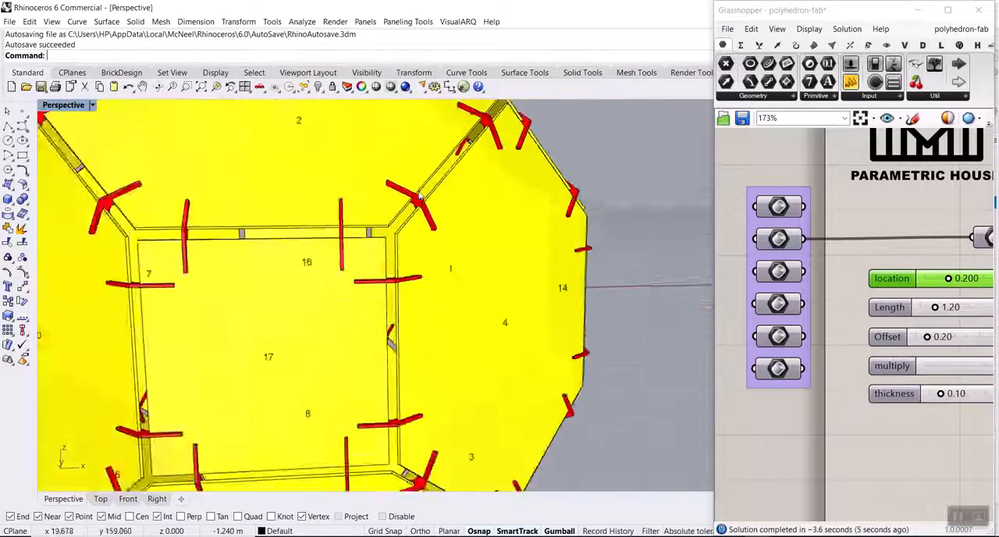
scroll(379, 224, "down", 6)
scroll(373, 356, "up", 8)
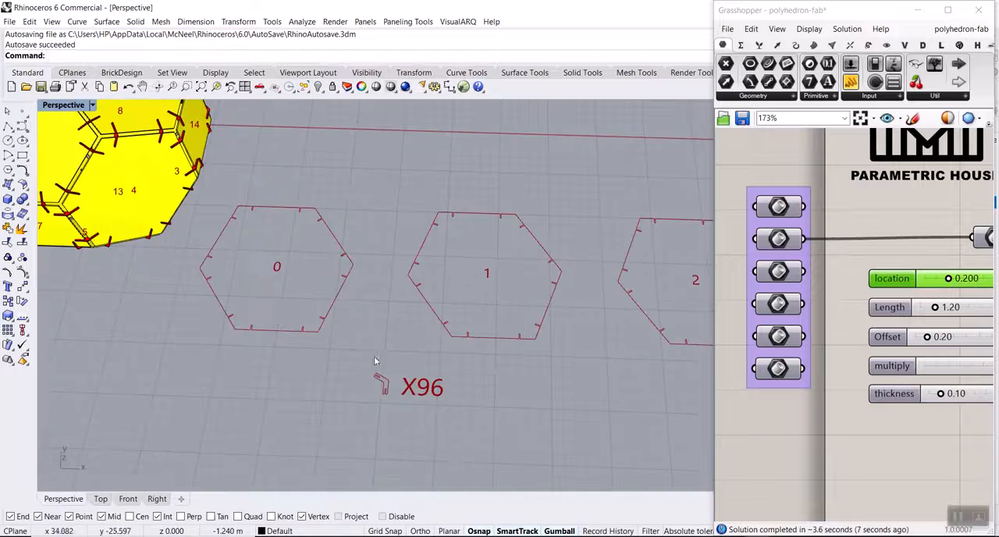
scroll(190, 310, "up", 2)
scroll(179, 307, "down", 8)
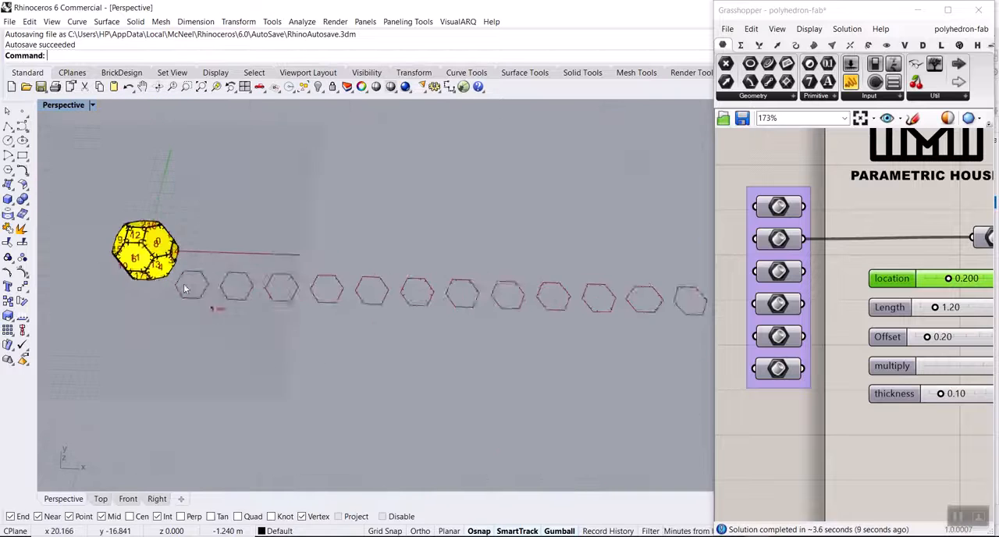
scroll(471, 298, "up", 10)
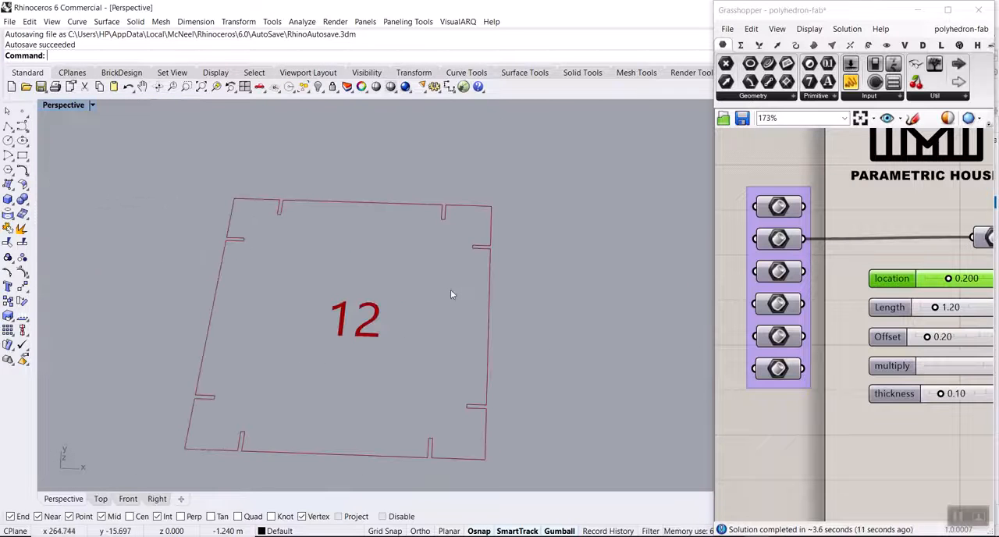
scroll(486, 294, "down", 10)
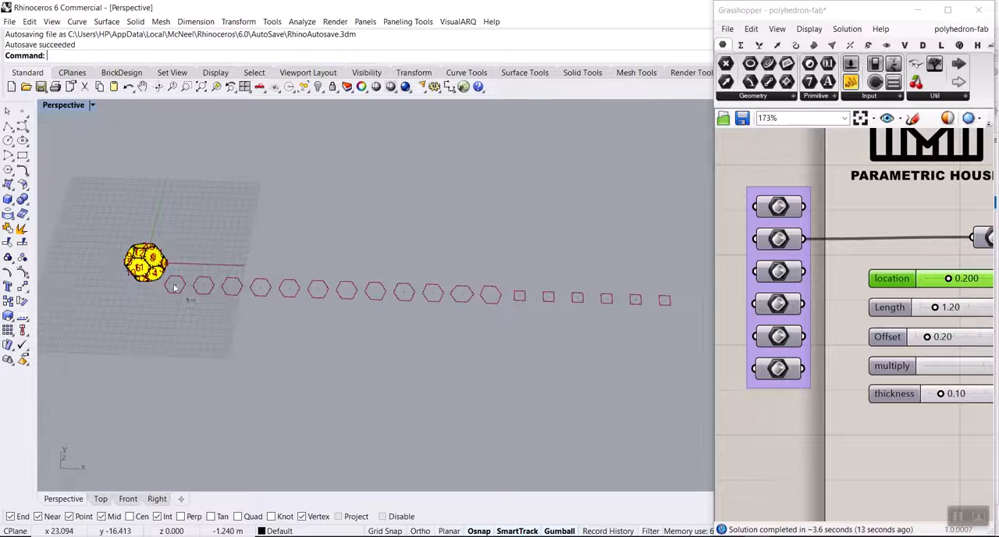
scroll(121, 250, "up", 10)
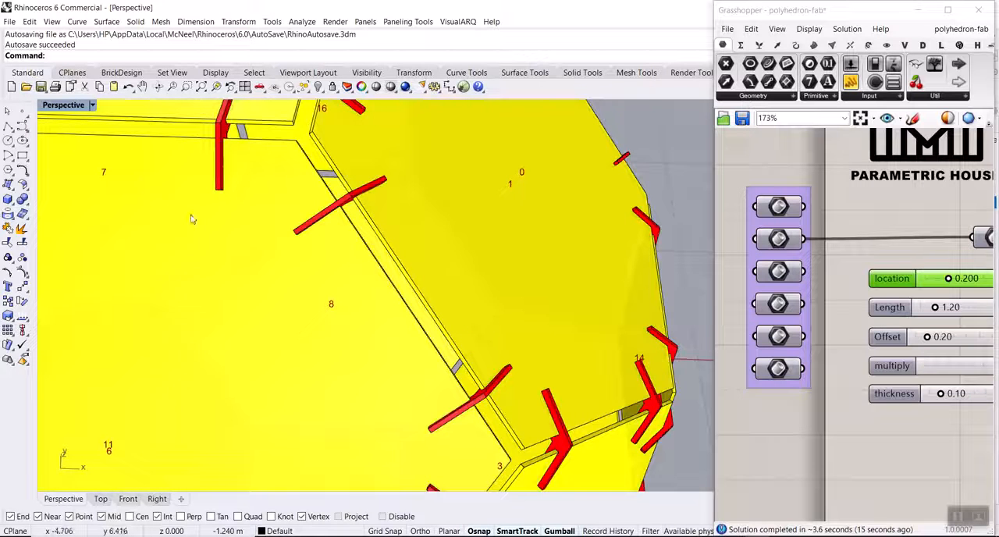
Set the thickness slider to 0.2 to thicken the joints, and check the matching slots in the flat panels.
right_click_drag(921, 349, 814, 327)
double_click(865, 372)
type("0.2")
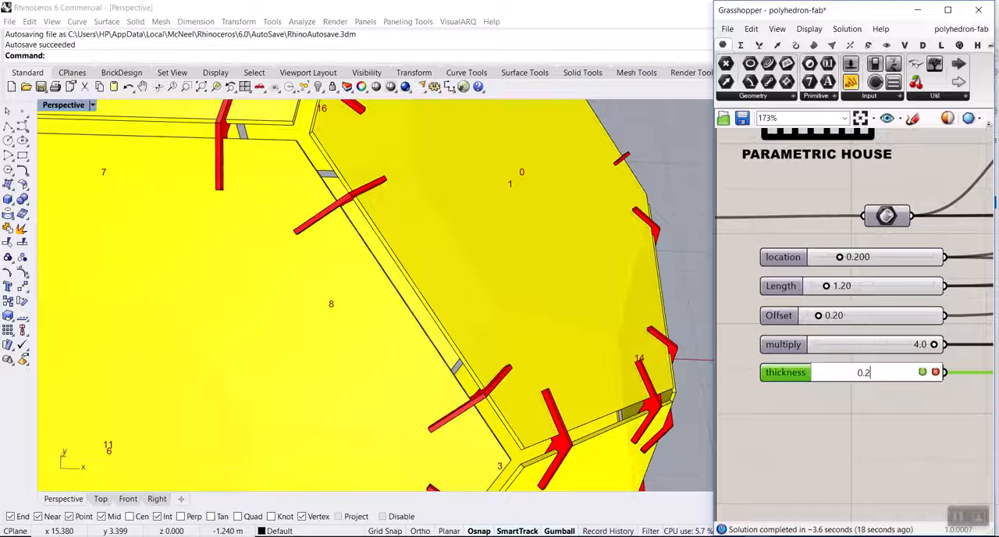
key("Return")
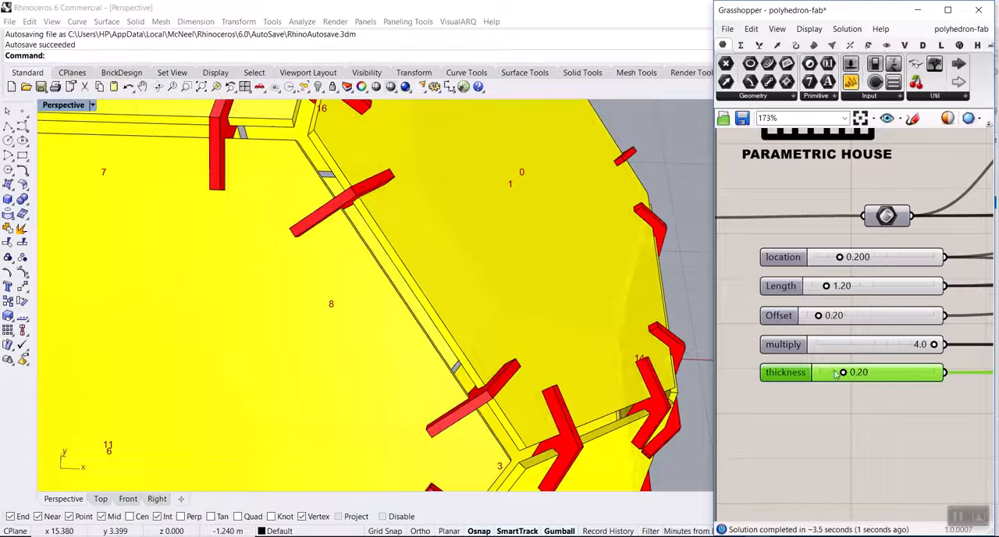
scroll(355, 298, "down", 5)
scroll(464, 367, "up", 6)
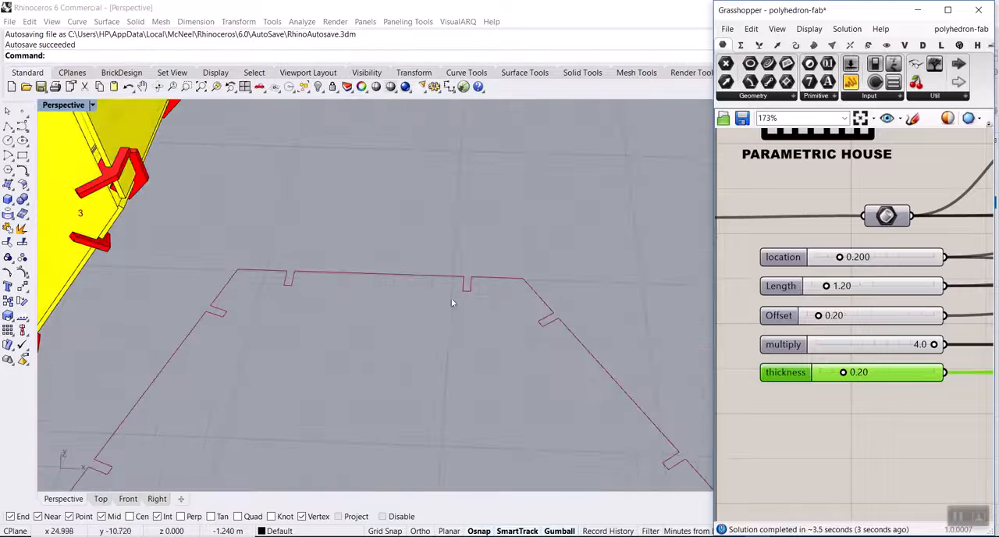
scroll(485, 303, "down", 5)
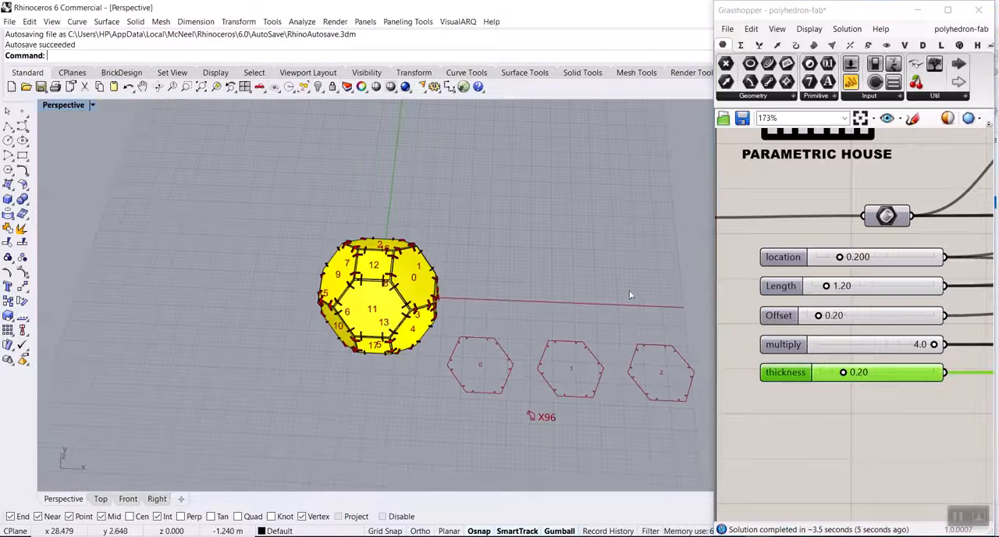
Wire the third geometry parameter in the purple group into the definition's Brep input in place of the second.
scroll(908, 307, "down", 2)
scroll(907, 307, "up", 2)
left_click_drag(831, 291, 928, 259)
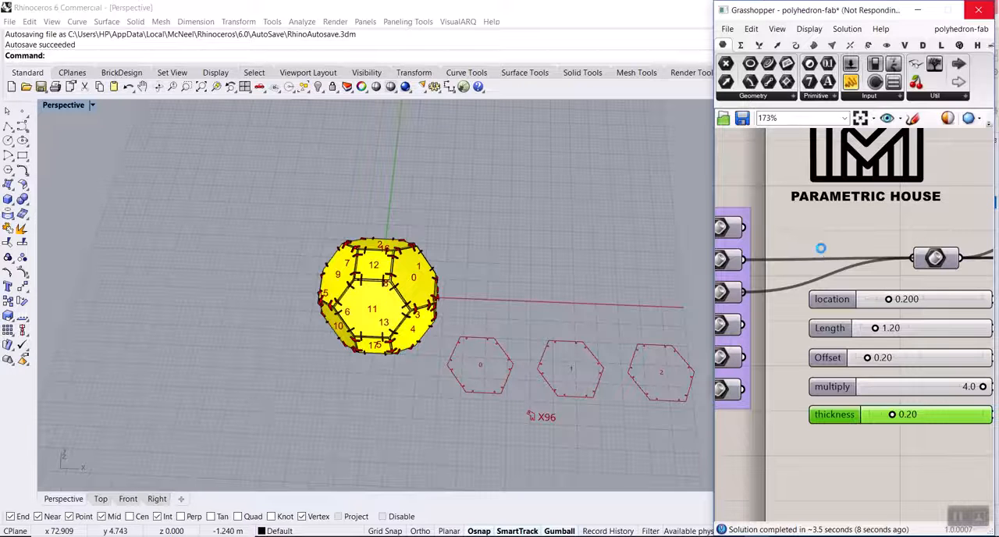
Inspect the joints around the triangular faces of the new polyhedron from several angles.
scroll(345, 281, "up", 7)
right_click_drag(345, 283, 391, 310)
scroll(402, 353, "up", 5)
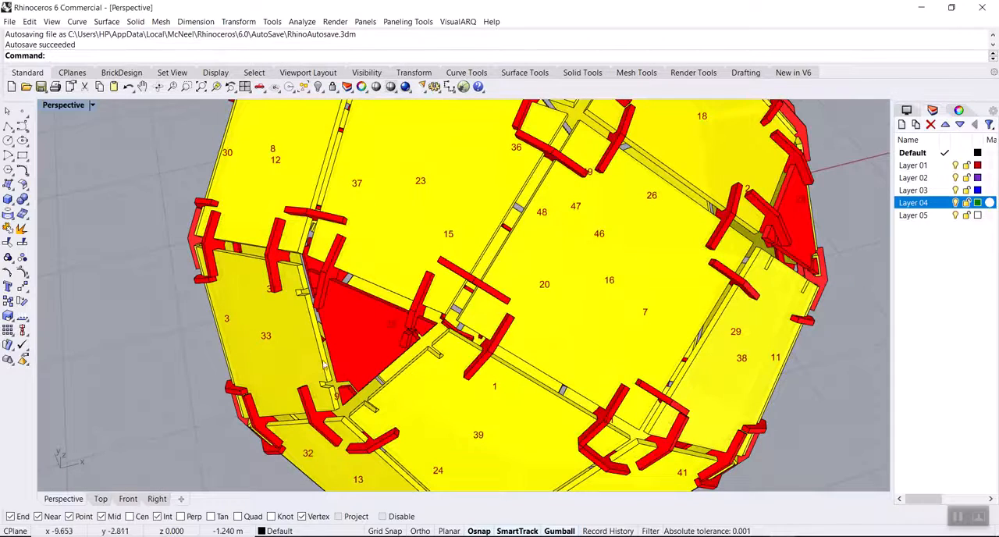
scroll(362, 318, "down", 6)
right_click_drag(363, 319, 431, 263)
scroll(431, 263, "up", 6)
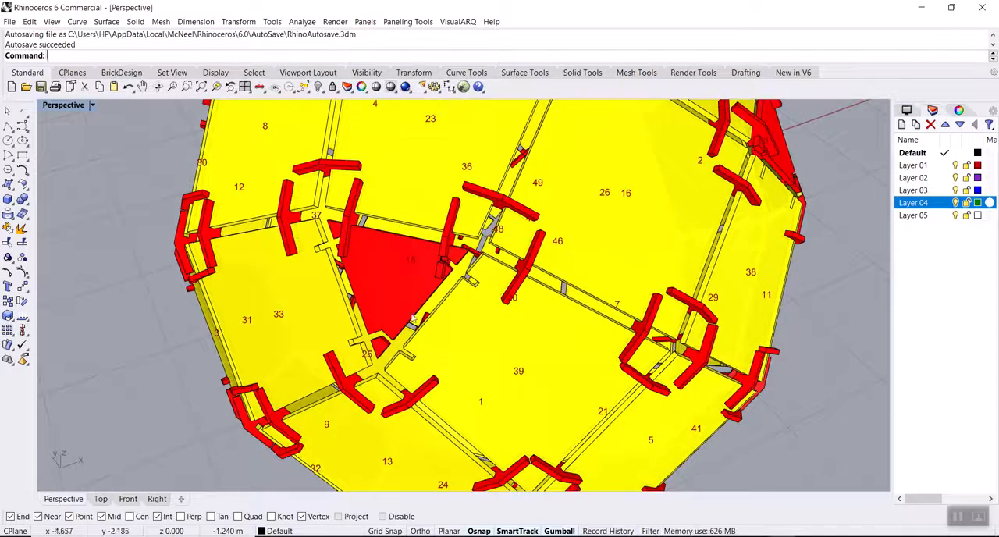
scroll(361, 370, "down", 6)
right_click_drag(361, 370, 373, 297)
scroll(373, 297, "up", 6)
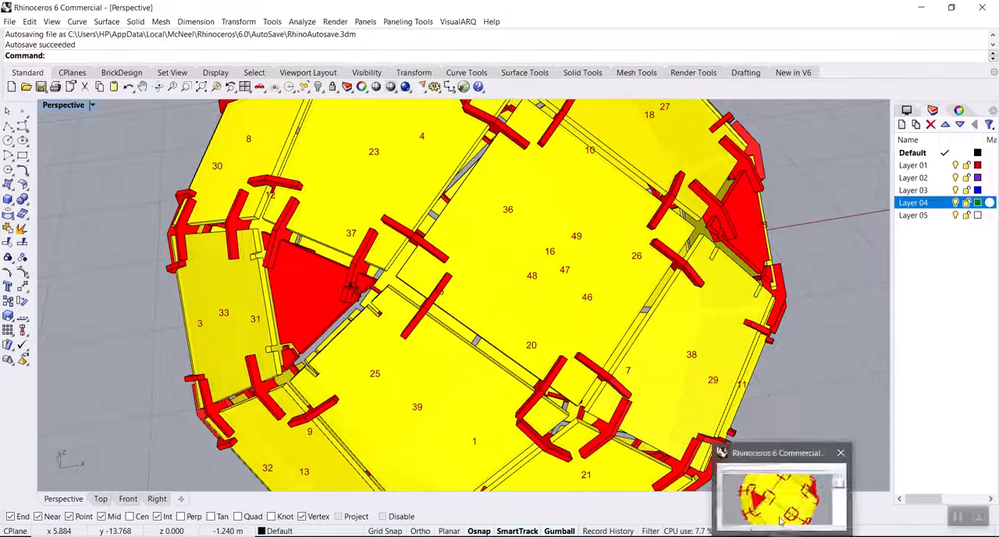
Switch to Grasshopper and set the Length slider to 0.8 to shorten the joints.
left_click(783, 535)
scroll(782, 281, "down", 1)
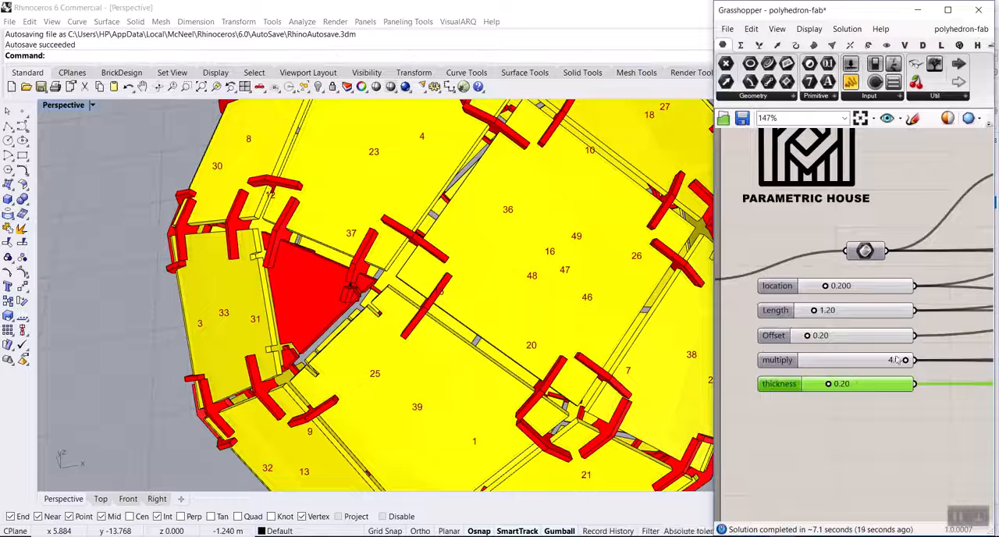
double_click(831, 310)
type("0.")
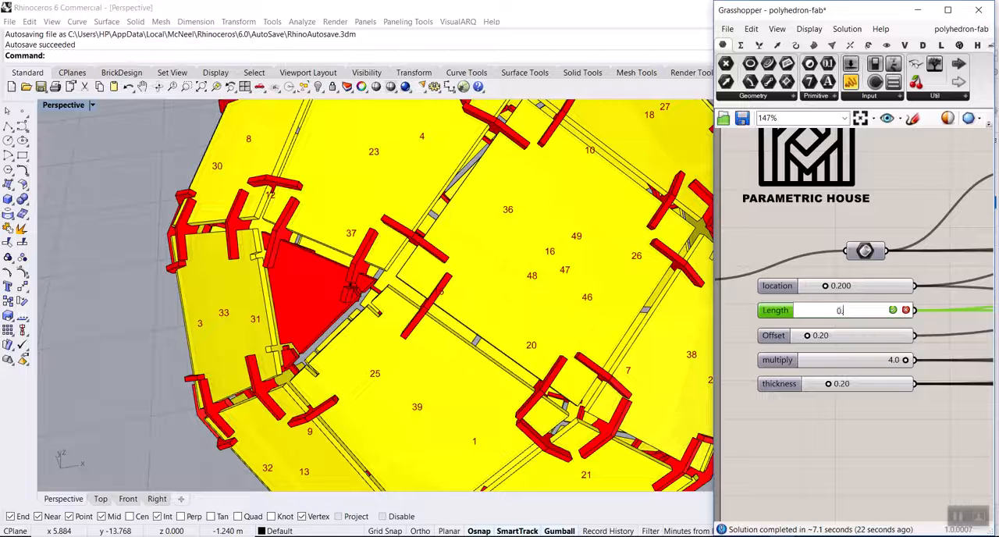
type("8")
key("Return")
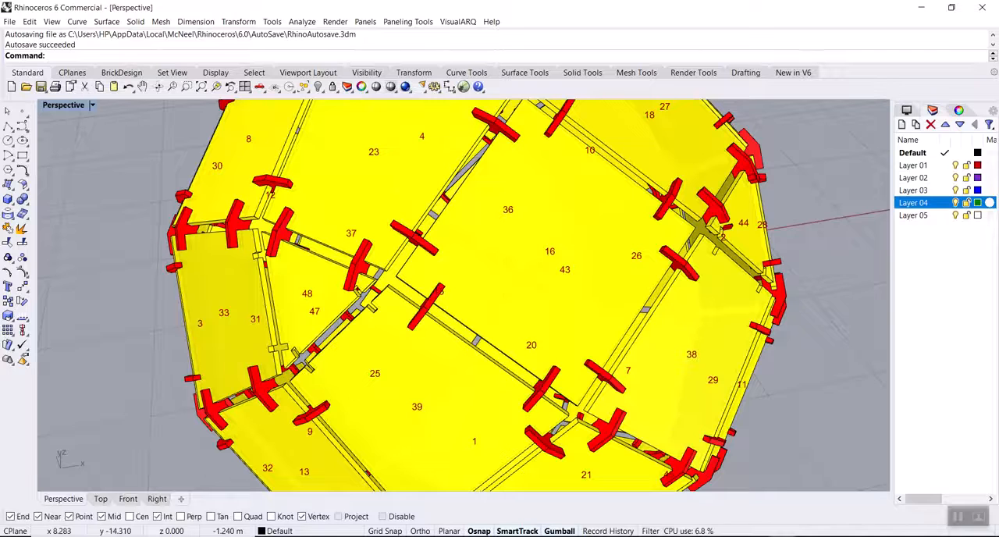
Set the location slider to 0.3 to shift the joints along the polyhedron's edges.
left_click(770, 490)
double_click(835, 286)
type("0.3")
key("Return")
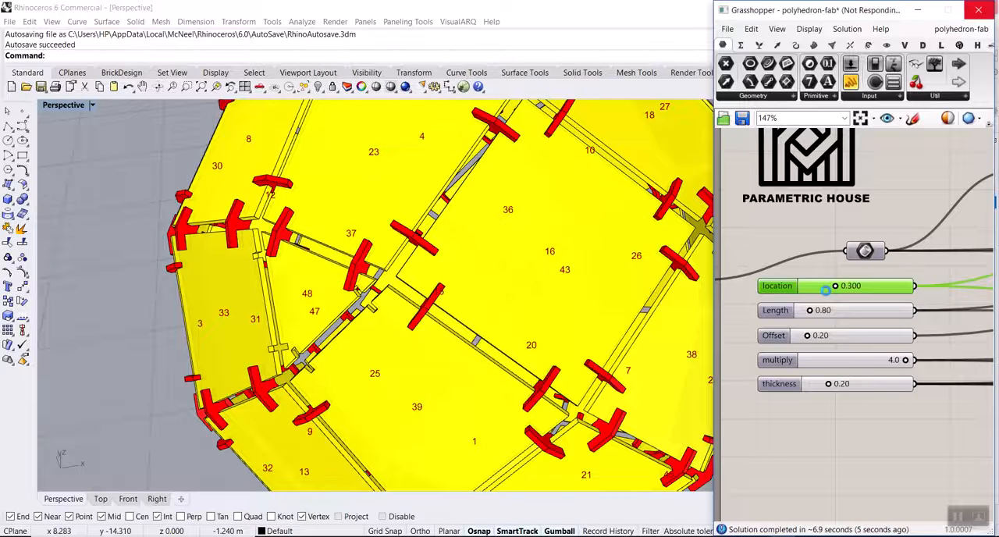
Examine the shifted joints on the polyhedron, the flat joint piece and the first numbered flat panels.
scroll(348, 286, "down", 5)
scroll(430, 187, "up", 8)
mouse_move(443, 224)
right_mouse_down()
mouse_move(478, 235)
mouse_move(451, 234)
right_mouse_up()
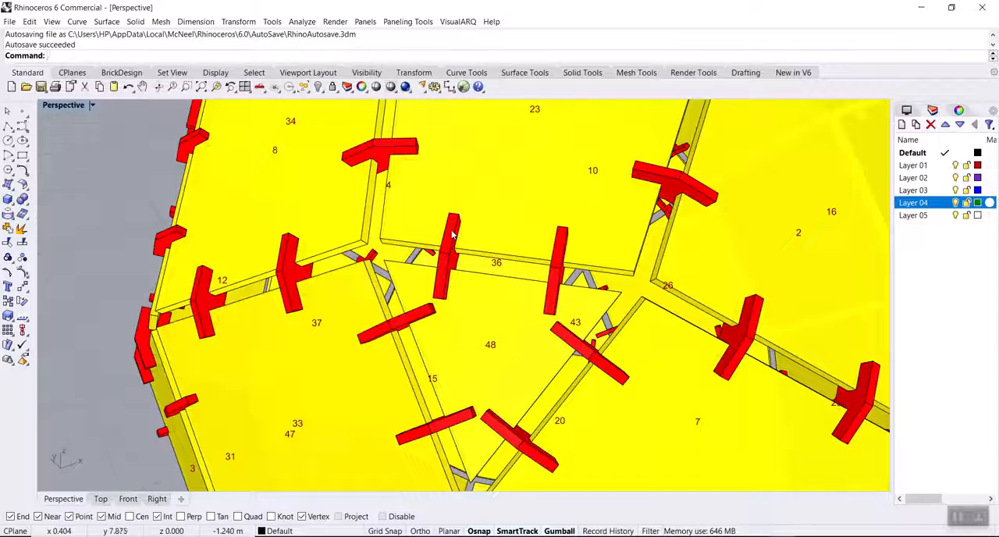
scroll(452, 234, "down", 6)
scroll(569, 331, "up", 3)
scroll(569, 332, "up", 8)
scroll(479, 397, "down", 4)
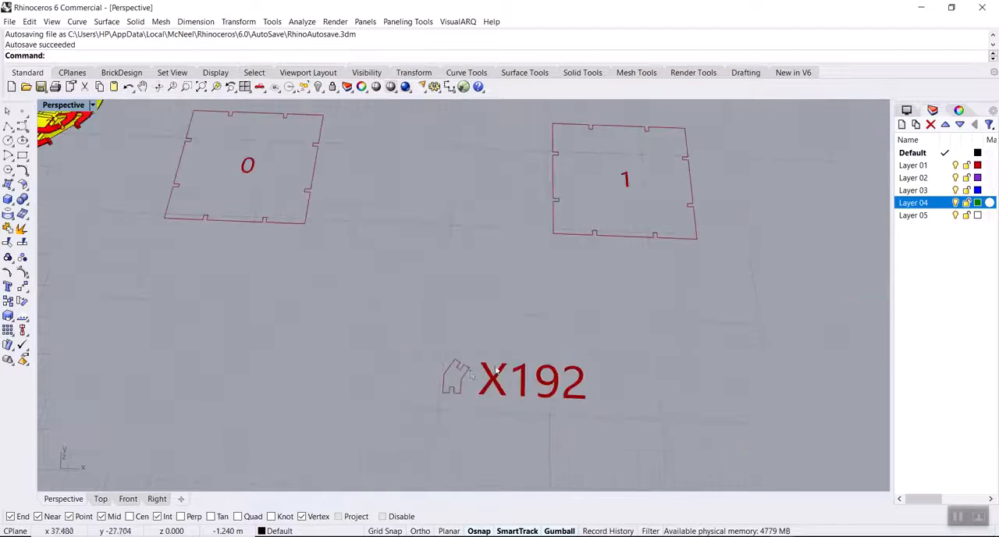
scroll(468, 373, "down", 4)
scroll(245, 209, "up", 5)
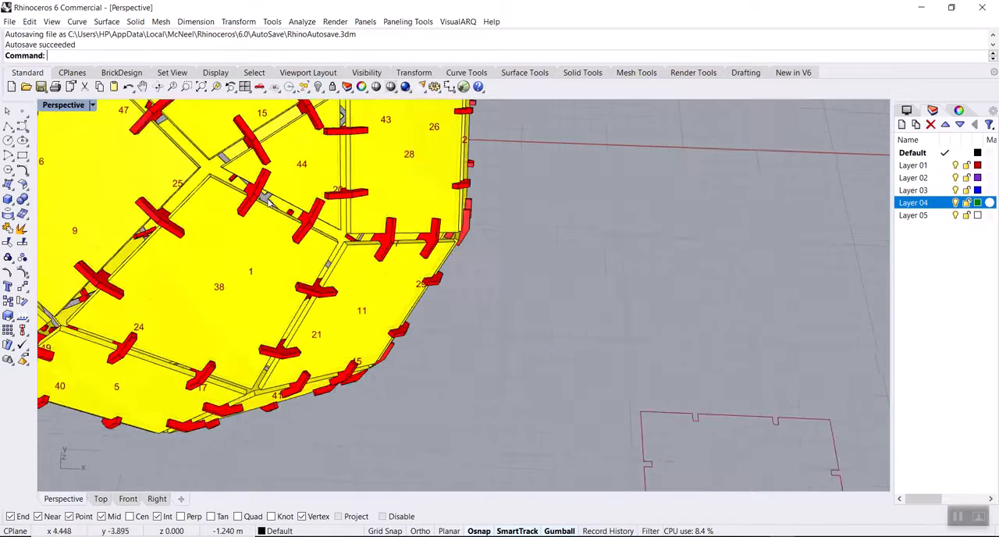
scroll(225, 200, "down", 4)
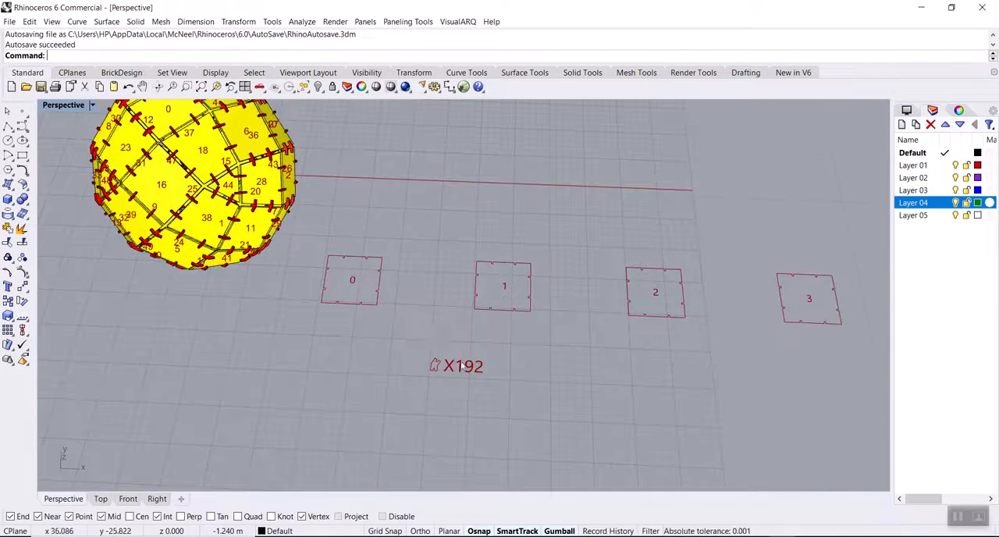
scroll(432, 367, "up", 6)
scroll(262, 381, "down", 5)
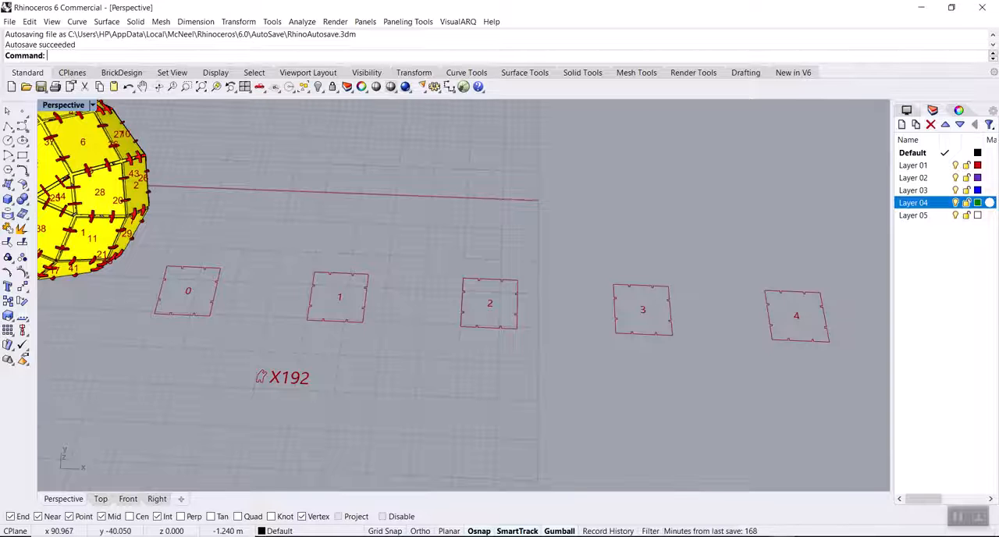
Lower the Distance slider to 8.34 to bring the flat panels closer together.
mouse_move(782, 536)
left_click(778, 506)
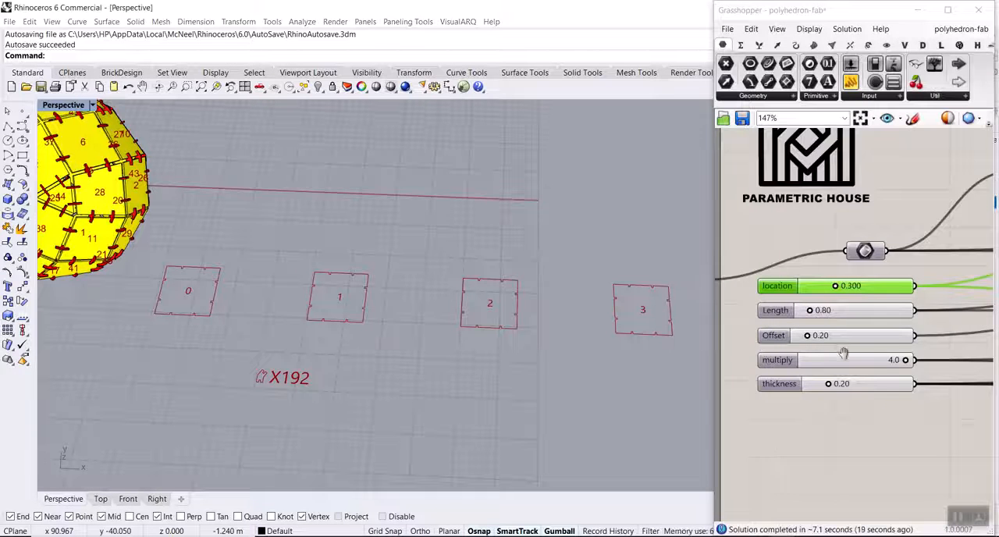
scroll(843, 354, "down", 10)
scroll(744, 300, "up", 4)
mouse_move(485, 258)
right_mouse_down()
mouse_move(646, 281)
mouse_move(484, 268)
right_mouse_up()
right_click_drag(788, 310, 790, 312)
scroll(790, 313, "up", 10)
left_click_drag(915, 274, 817, 277)
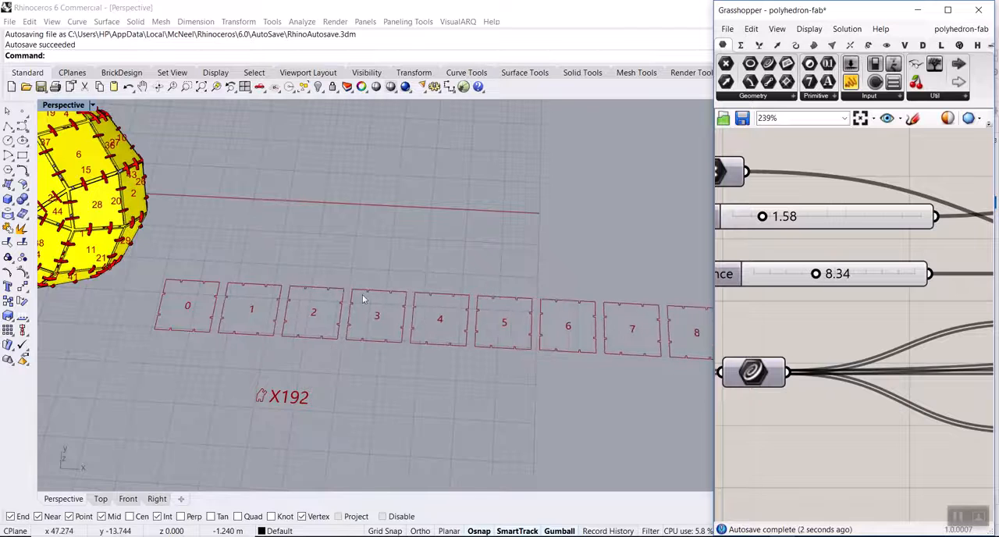
Examine the whole row of numbered flat panels to its end, and check the assembled polyhedron.
scroll(369, 290, "down", 5)
scroll(482, 311, "up", 4)
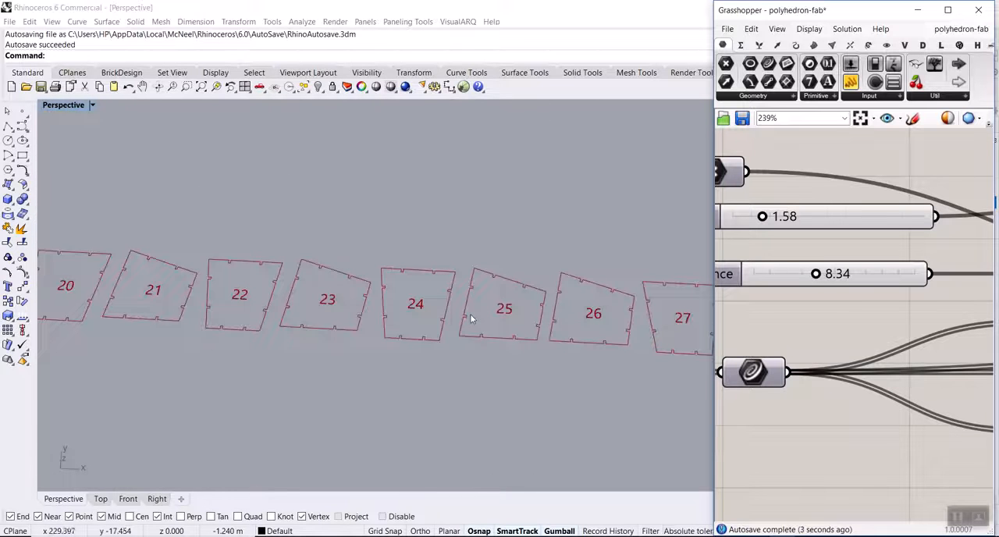
right_click_drag(554, 318, 397, 317, "shift")
right_click_drag(624, 308, 455, 299, "shift")
scroll(451, 286, "down", 7)
right_click_drag(624, 301, 482, 310, "shift")
scroll(488, 310, "up", 6)
right_click_drag(678, 332, 429, 312, "shift")
right_click_drag(657, 331, 493, 317, "shift")
scroll(563, 302, "up", 8)
scroll(605, 317, "down", 10)
scroll(615, 322, "down", 10)
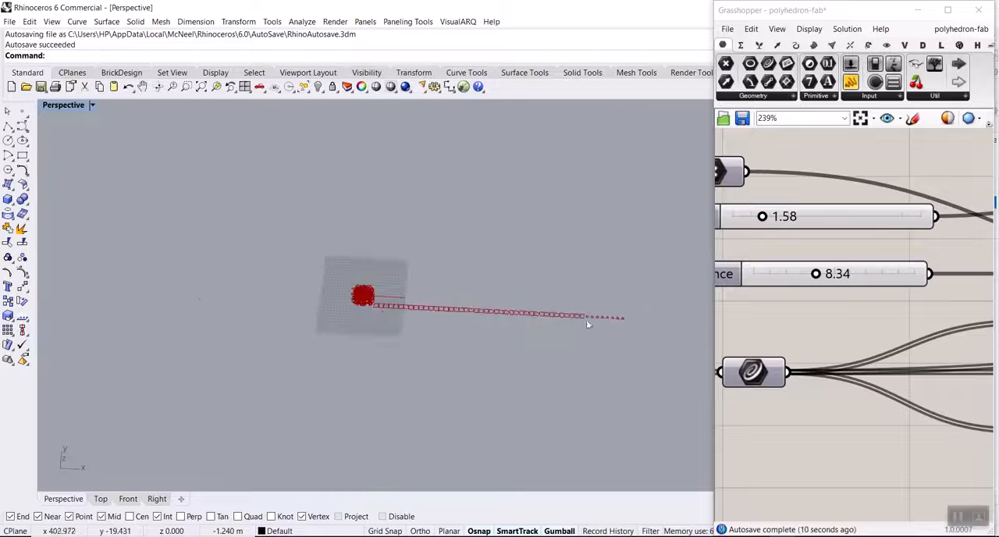
scroll(453, 269, "up", 8)
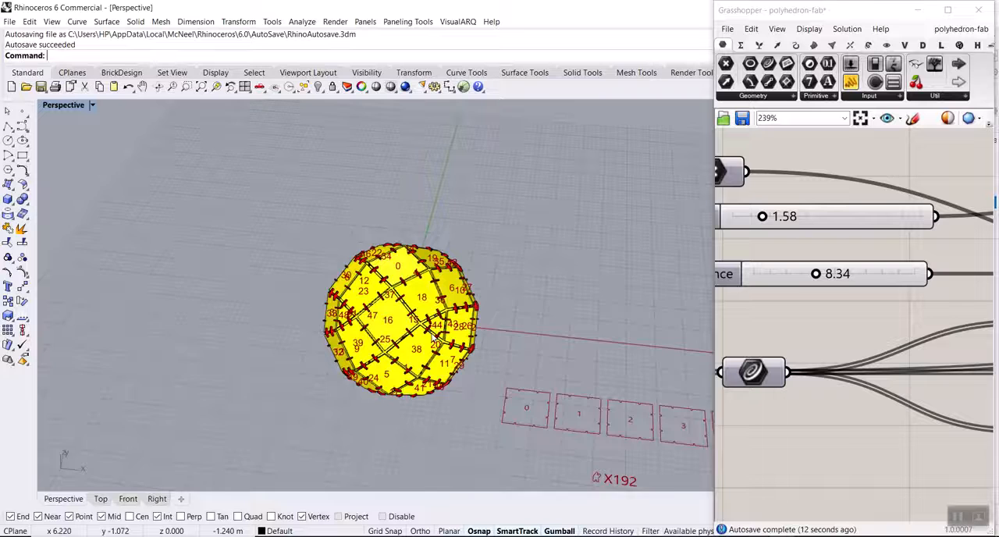
scroll(420, 346, "up", 5)
Disable the Brep parameter that feeds the solid into the fabrication definition.
scroll(843, 328, "down", 10)
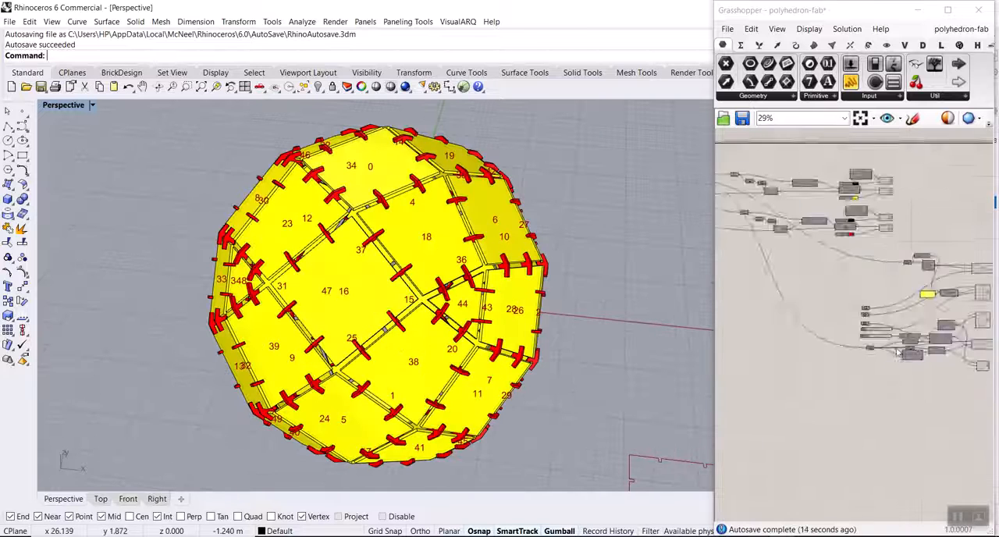
right_click_drag(818, 340, 951, 346)
scroll(837, 309, "up", 7)
right_click_drag(862, 315, 792, 308)
scroll(774, 302, "down", 7)
scroll(772, 304, "up", 5)
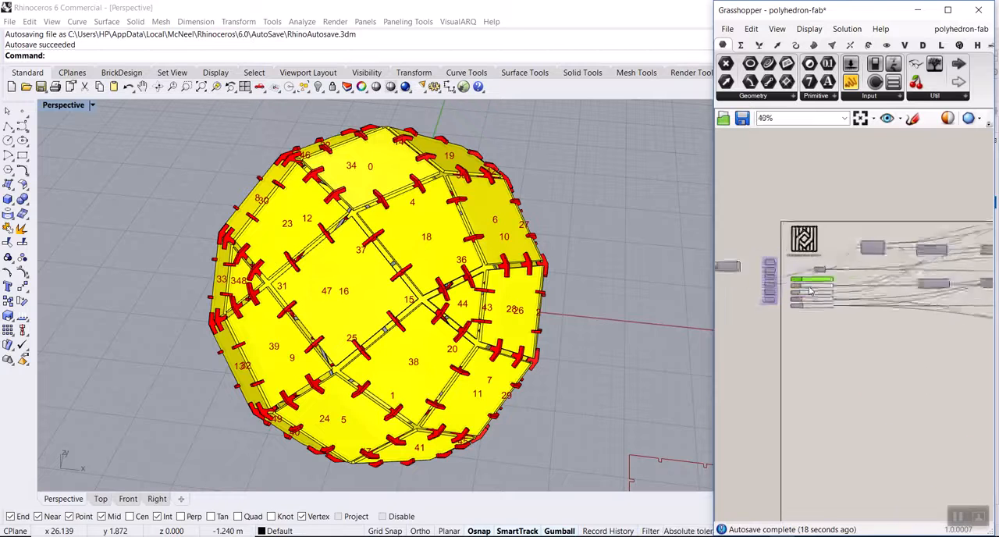
right_click(825, 263)
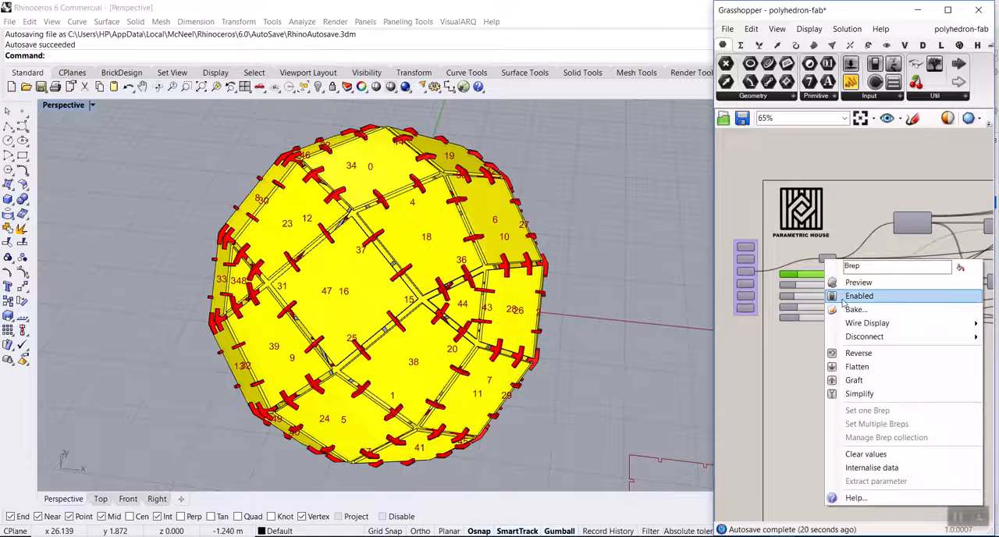
left_click(843, 295)
Show the Brep Join component's solid at the end of the Polyhedron group, and review the components and sliders feeding it.
right_click_drag(839, 352, 906, 347)
scroll(906, 347, "down", 1)
right_click_drag(827, 322, 918, 318)
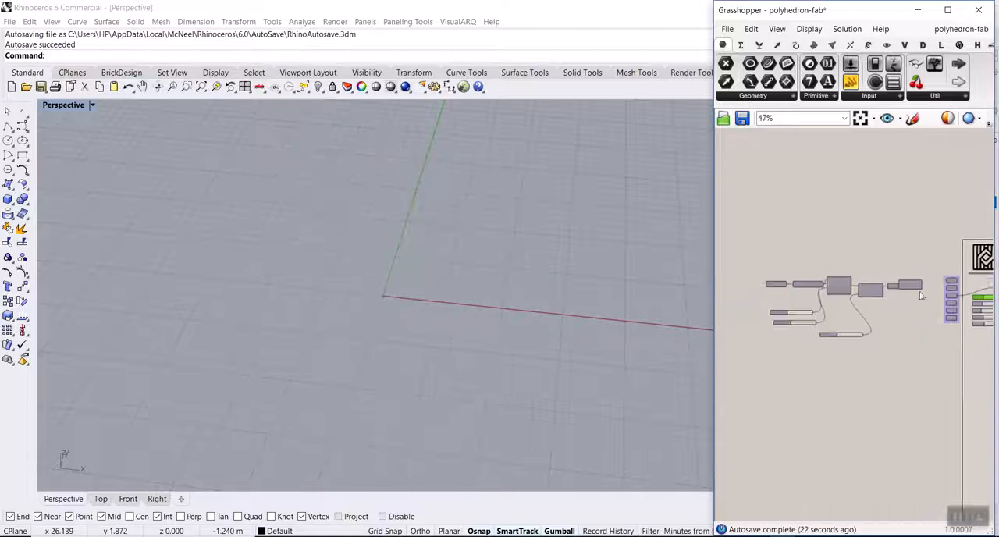
scroll(920, 293, "up", 3)
right_click(880, 268)
left_click(843, 296)
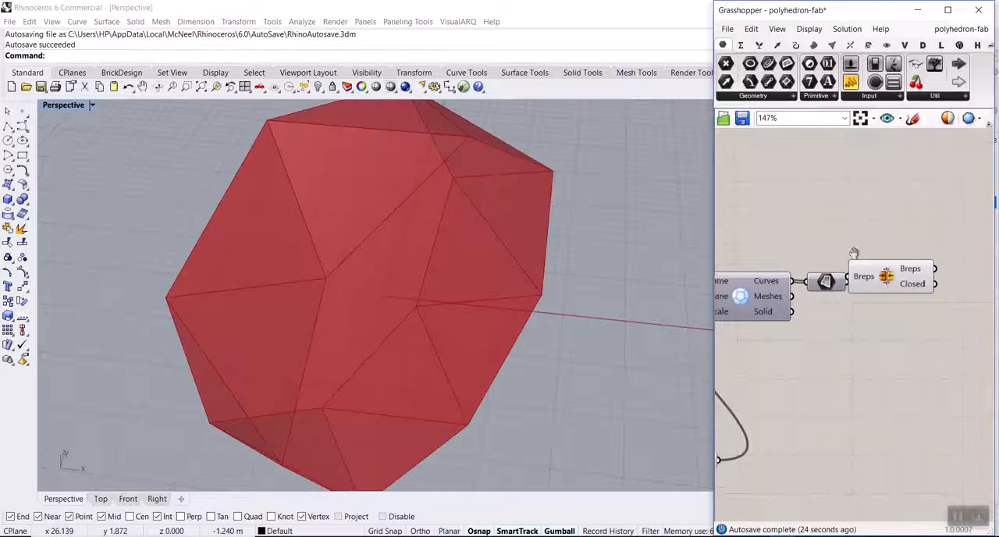
scroll(882, 311, "down", 4)
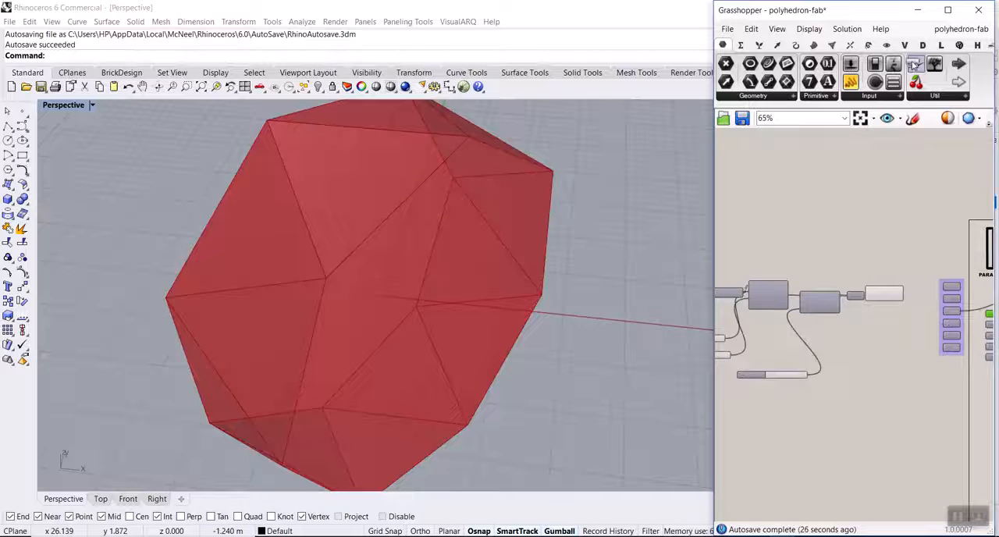
scroll(906, 290, "down", 3)
scroll(806, 285, "up", 4)
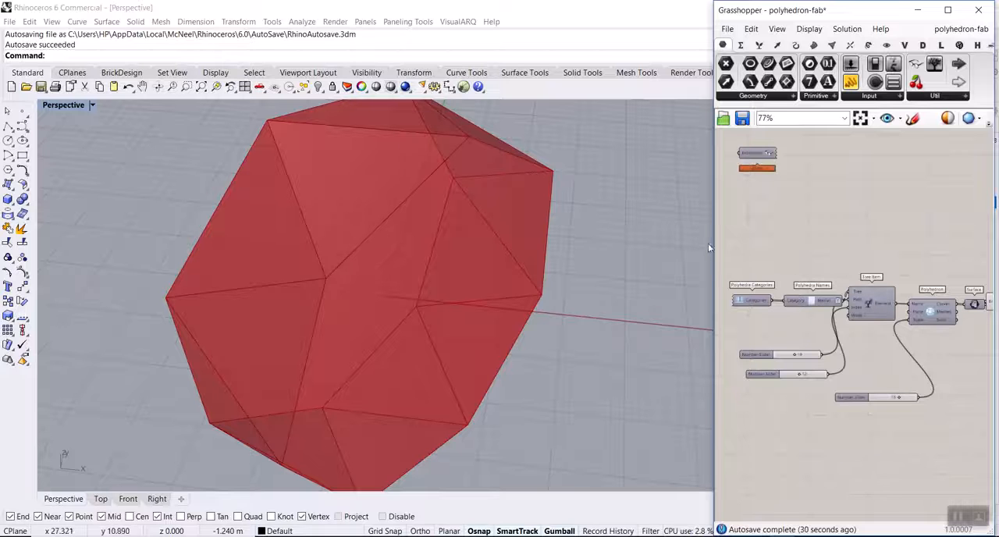
Examine the available polyhedron components and the solid at the Brep Join, with the chain of components that feeds it.
left_click_drag(713, 244, 623, 246)
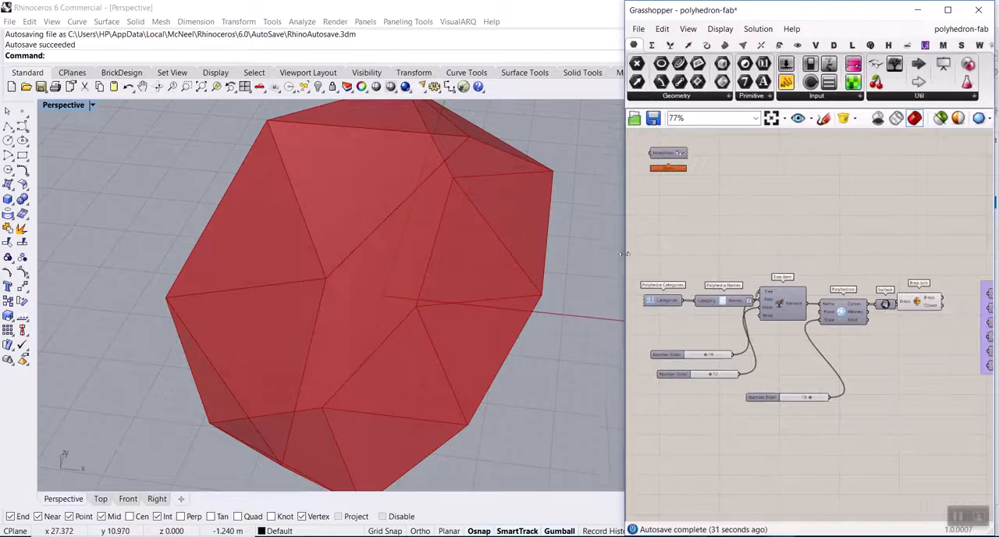
left_click(722, 45)
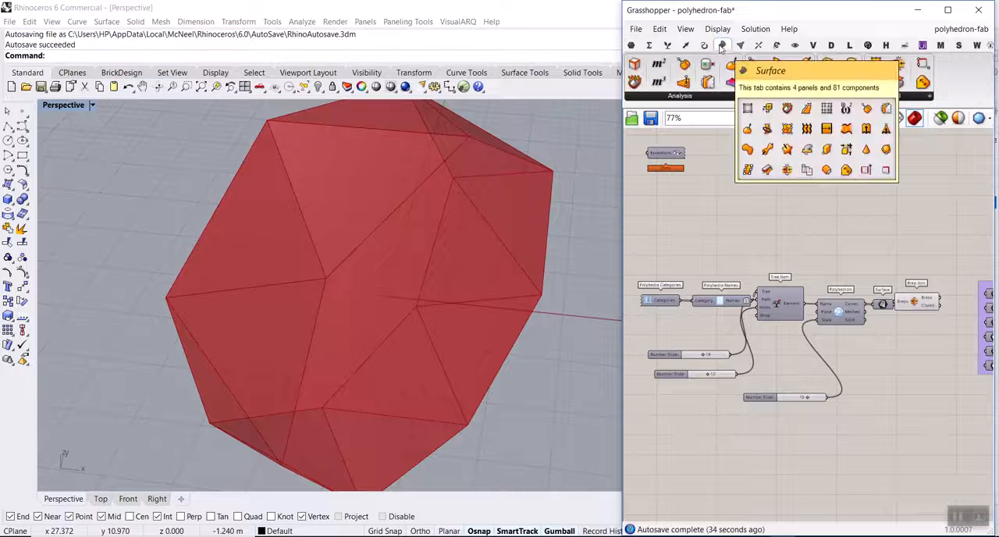
left_click(740, 46)
left_click(799, 95)
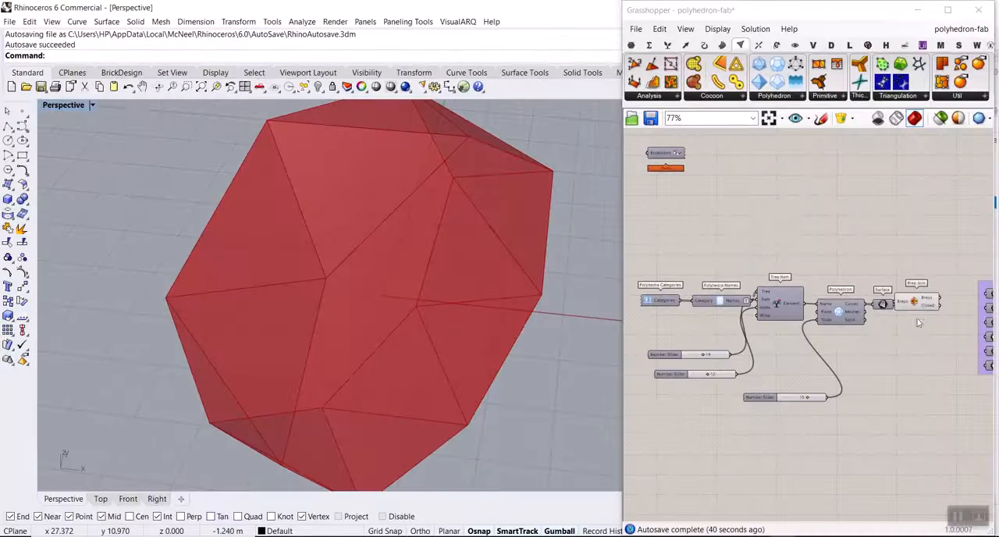
scroll(919, 322, "up", 1)
left_click(917, 300)
scroll(851, 256, "up", 2)
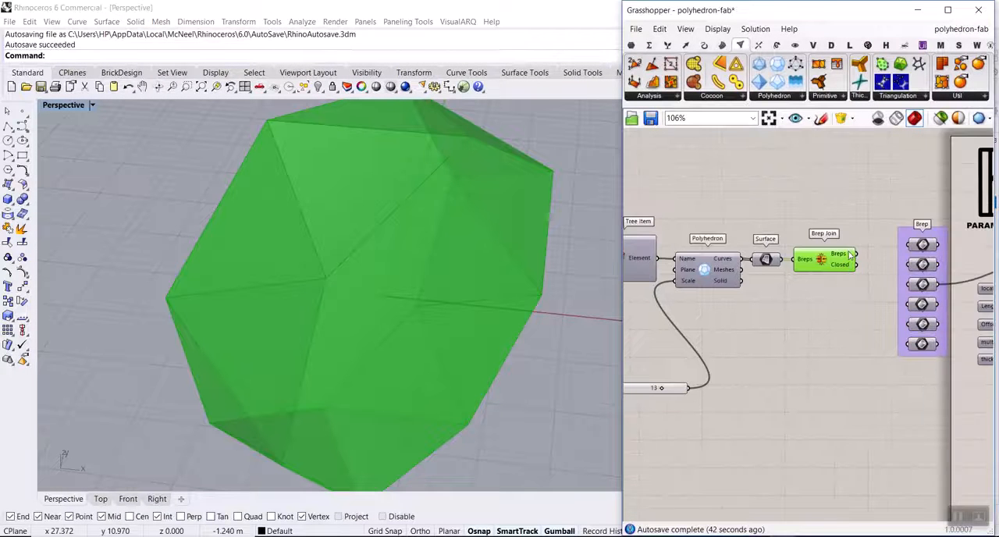
right_click_drag(749, 347, 844, 340)
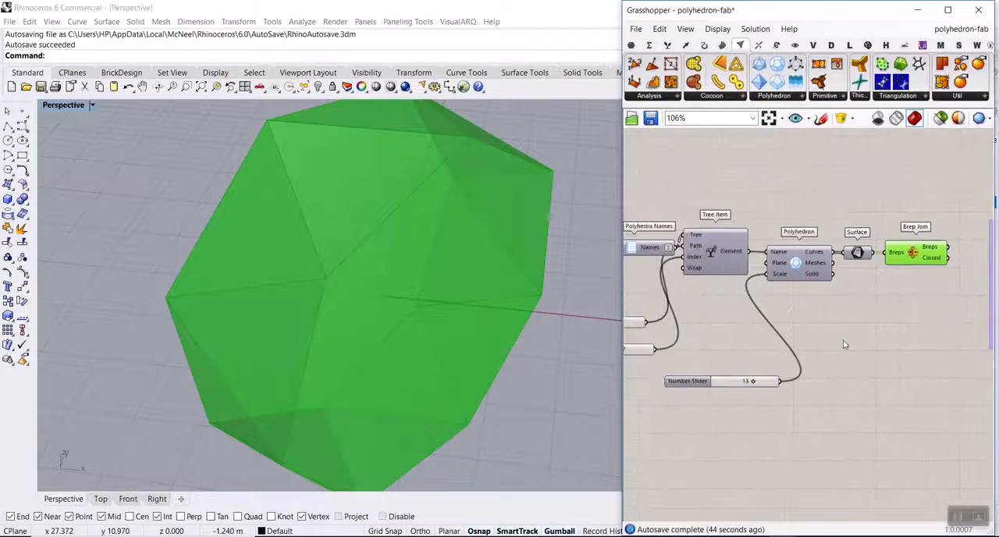
right_click_drag(686, 342, 743, 342)
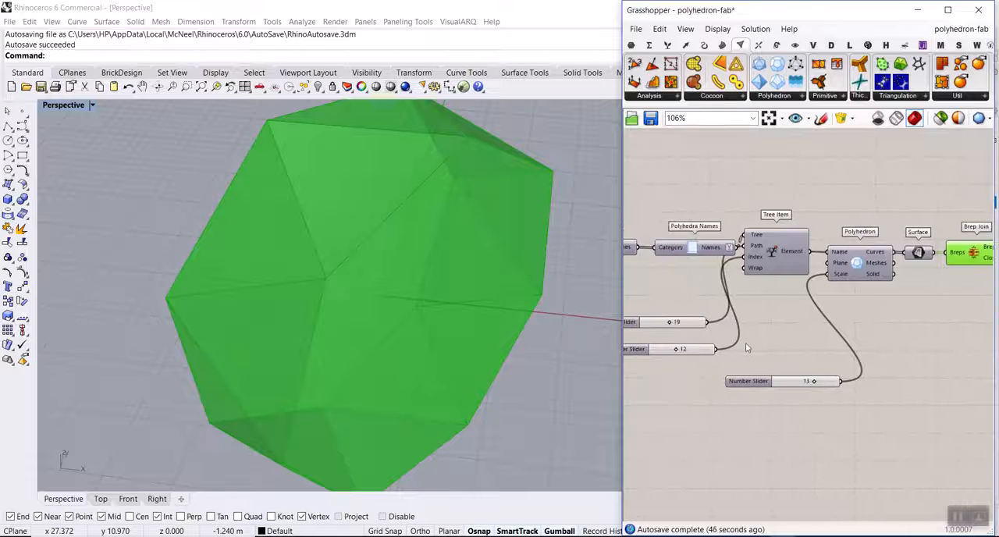
Set the two number sliders feeding the Tree Item to 2 and 11, and adjust the Polyhedron's scale slider.
scroll(778, 390, "up", 3)
mouse_move(834, 380)
left_mouse_down()
mouse_move(819, 381)
mouse_move(828, 381)
left_mouse_up()
right_click_drag(816, 367, 978, 397)
scroll(753, 332, "up", 3)
left_click_drag(761, 299, 716, 310)
mouse_move(780, 371)
left_mouse_down()
mouse_move(764, 370)
mouse_move(776, 371)
left_mouse_up()
left_click(372, 276)
mouse_move(372, 277)
right_mouse_down()
mouse_move(317, 260)
mouse_move(333, 276)
mouse_move(375, 278)
right_mouse_up()
scroll(729, 257, "down", 8)
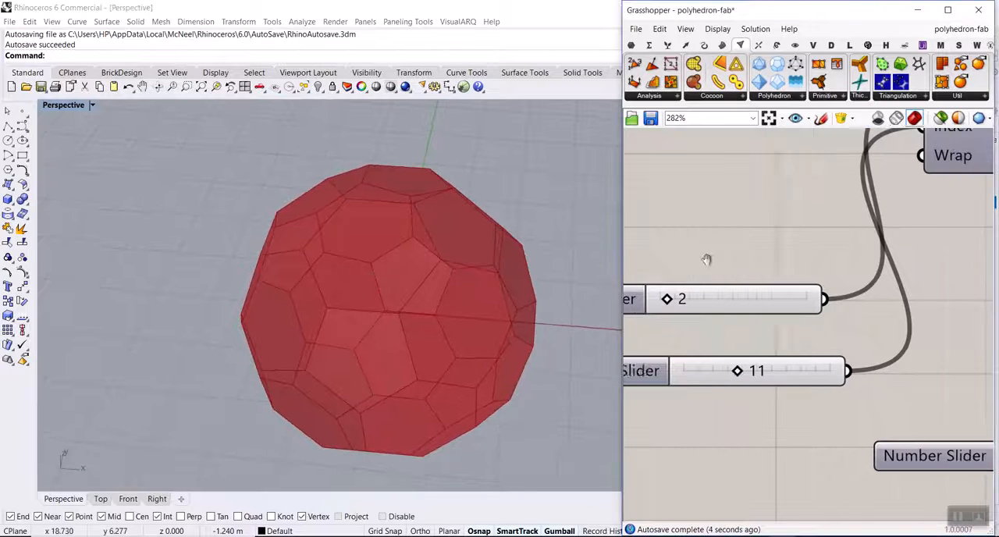
scroll(807, 302, "up", 5)
right_click_drag(509, 302, 485, 284)
scroll(791, 255, "down", 3)
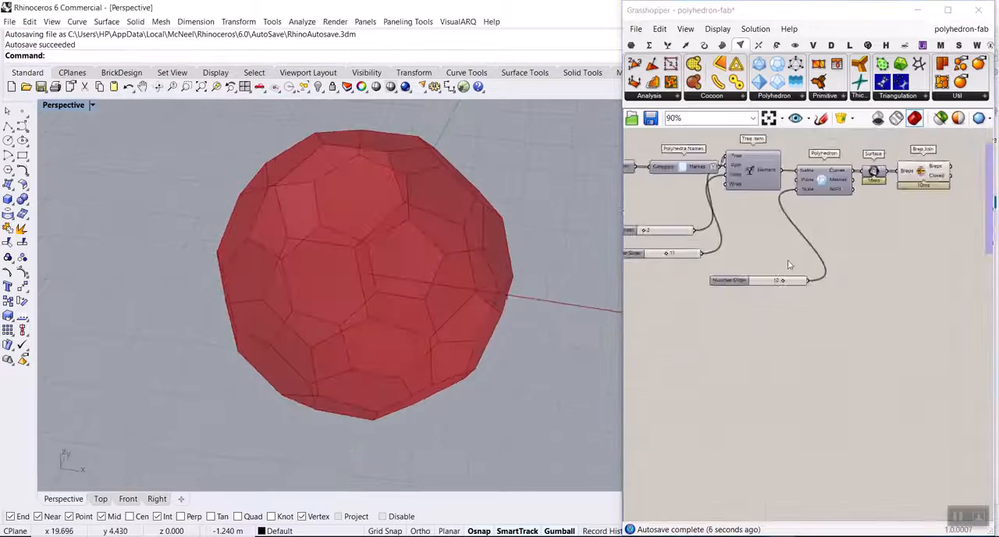
scroll(788, 284, "up", 4)
left_click_drag(787, 279, 803, 282)
Connect the Brep Join's Breps output to the fabrication definition's Brep parameter and enable that parameter.
right_click_drag(802, 245, 739, 243)
scroll(738, 243, "down", 7)
scroll(708, 236, "up", 4)
left_click_drag(676, 231, 908, 244)
right_click(908, 245)
left_click(881, 278)
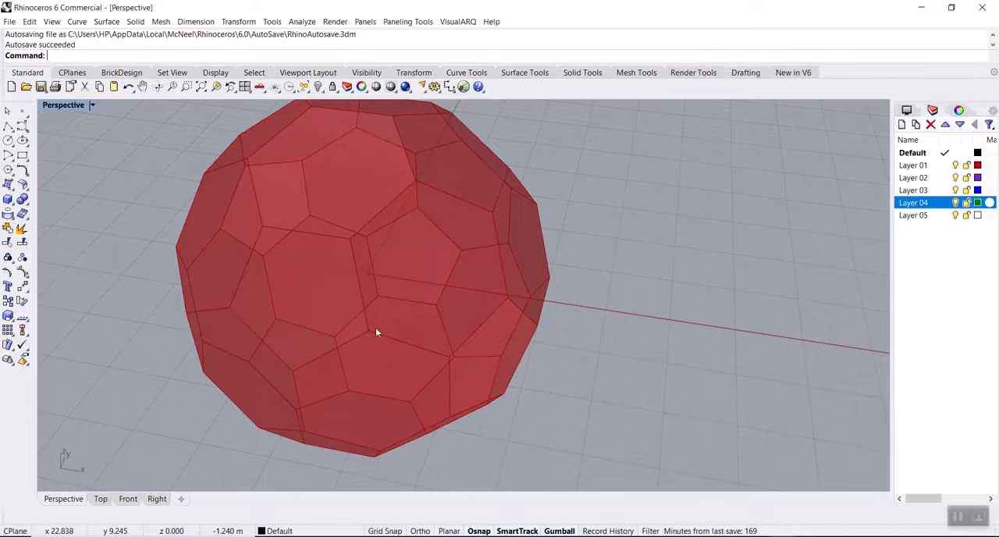
Examine the assembled polyhedron's joints and face numbers, the row of numbered flat panels and the flat joint piece.
scroll(222, 289, "down", 3)
scroll(303, 287, "up", 5)
right_click_drag(302, 286, 315, 241)
scroll(328, 250, "down", 6)
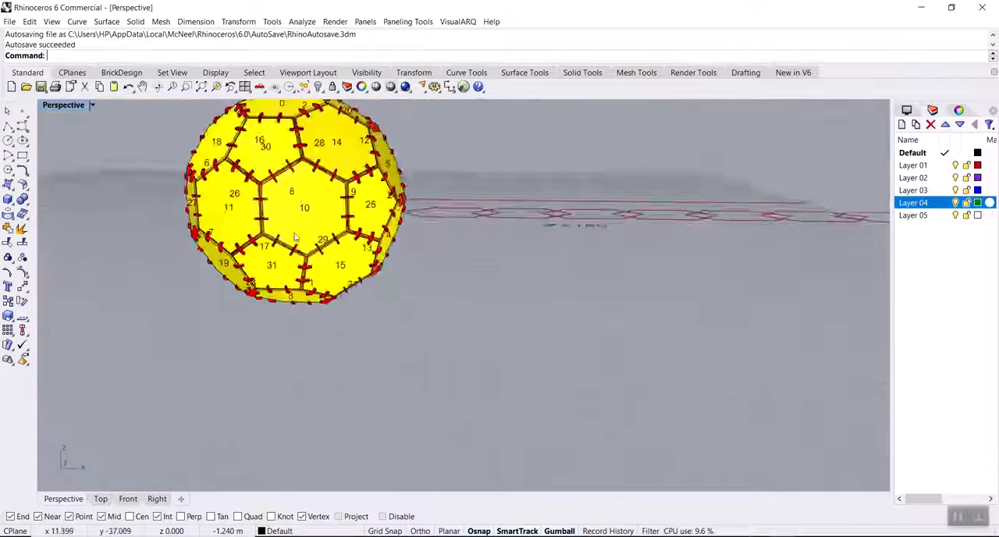
right_click_drag(355, 268, 356, 342)
scroll(382, 387, "up", 8)
scroll(355, 395, "up", 8)
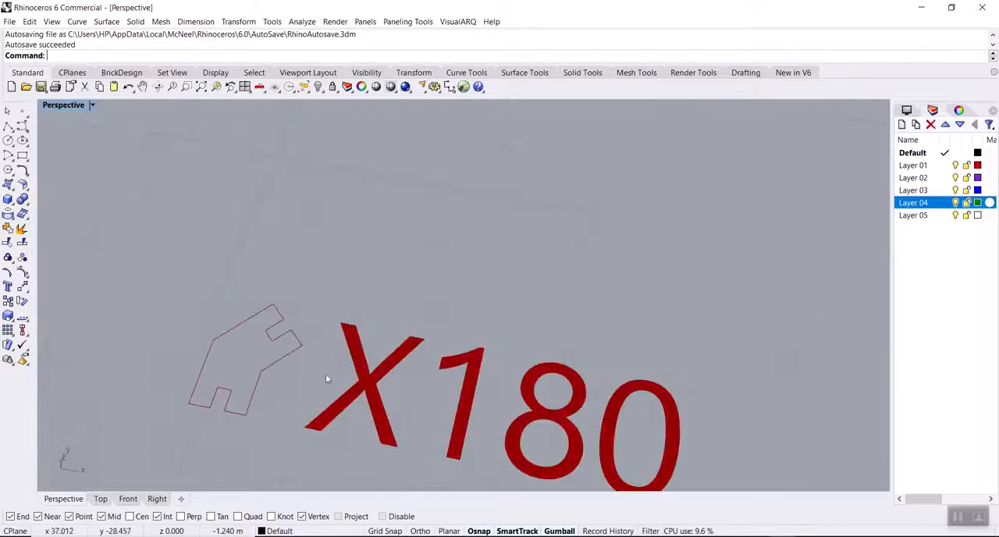
scroll(301, 376, "down", 8)
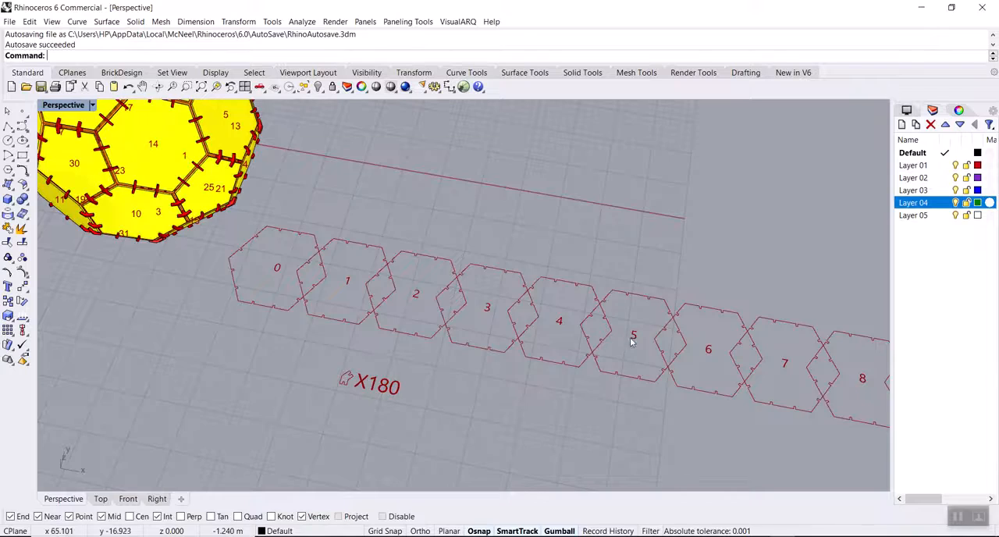
scroll(500, 330, "down", 5)
scroll(500, 312, "up", 10)
scroll(453, 271, "up", 8)
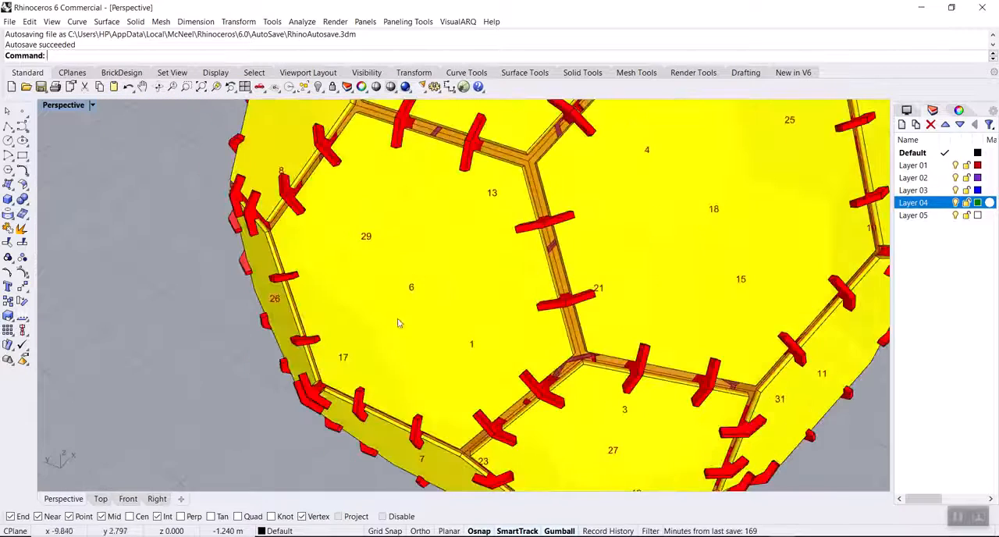
scroll(411, 277, "down", 9)
right_click_drag(462, 296, 326, 313)
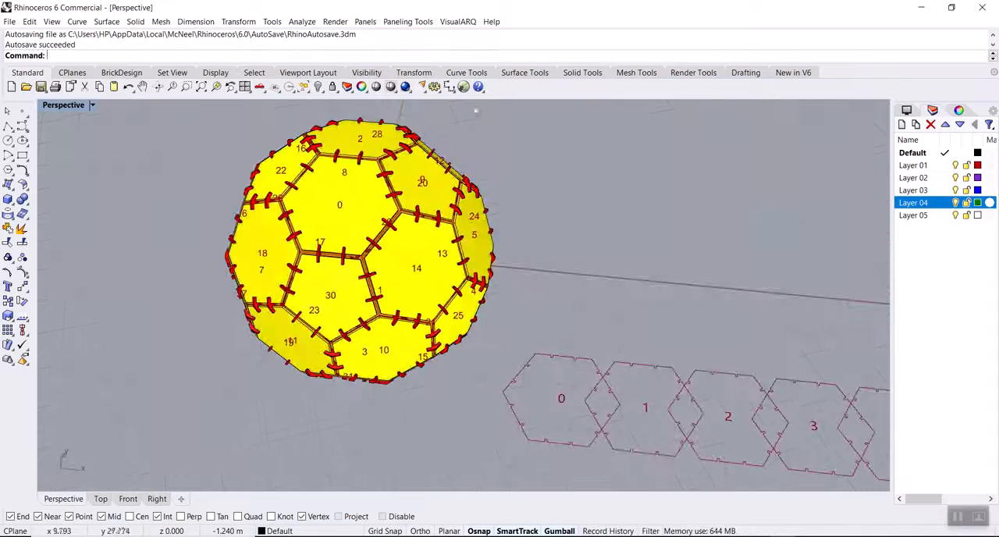
Start a new Grasshopper document.
left_click(463, 87)
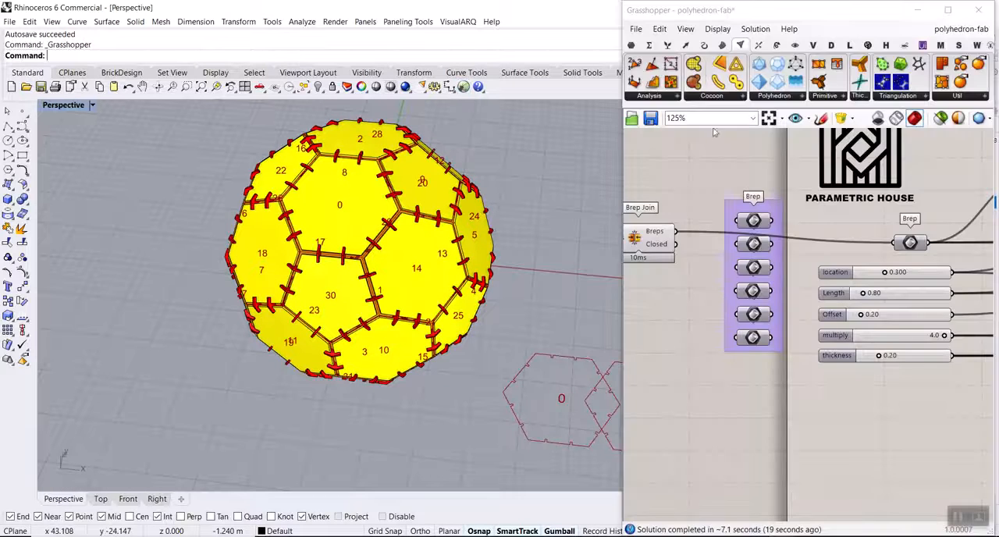
left_click(640, 35)
left_click(665, 44)
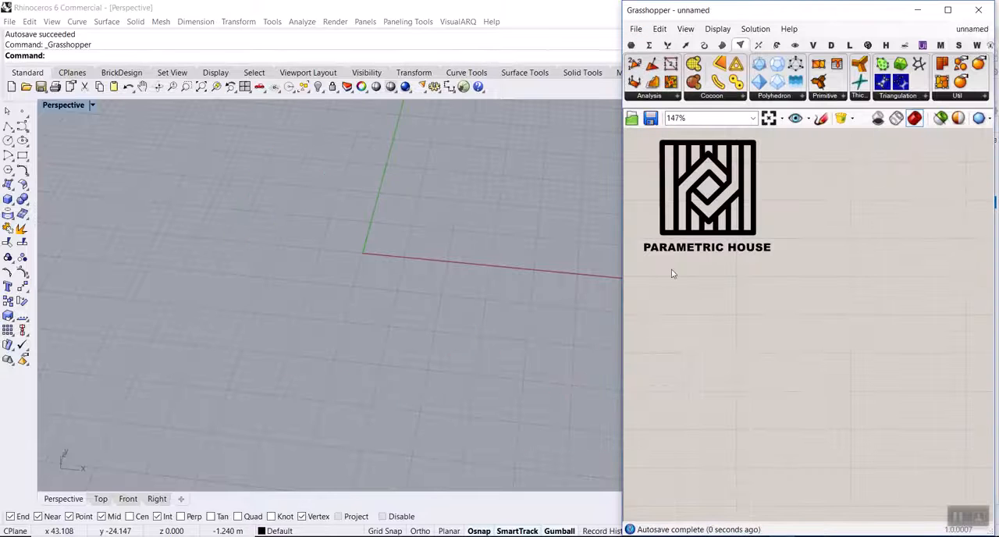
scroll(382, 278, "down", 3)
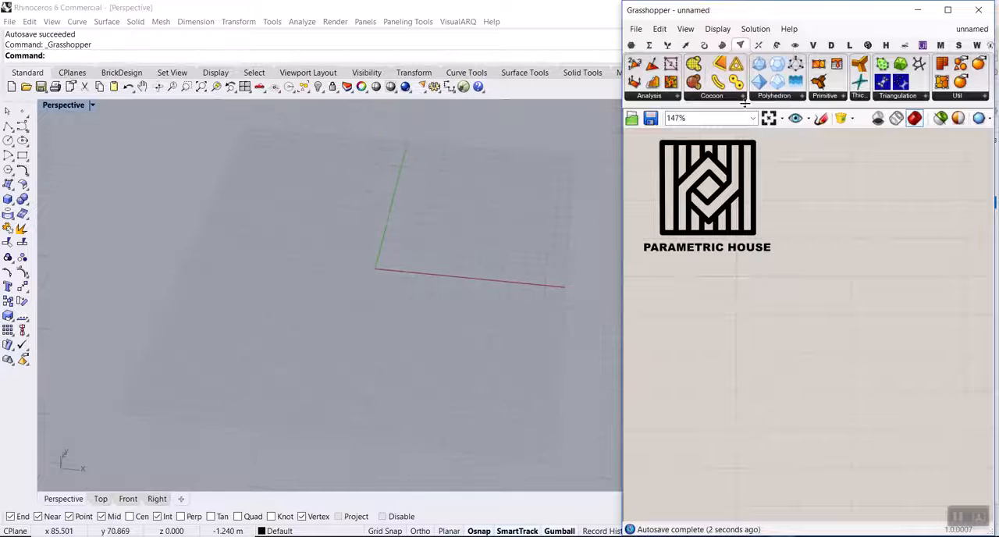
Add a Polyhedron component to the empty canvas beside the Parametric House logo.
left_click(797, 96)
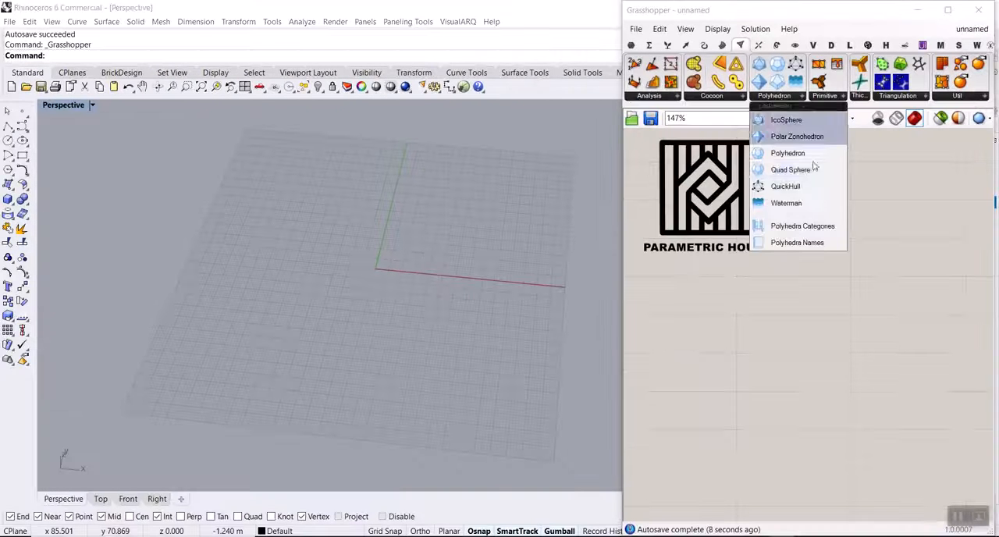
left_click(794, 156)
scroll(803, 304, "down", 3)
left_click(896, 313)
scroll(894, 340, "up", 3)
right_click_drag(878, 311, 841, 334)
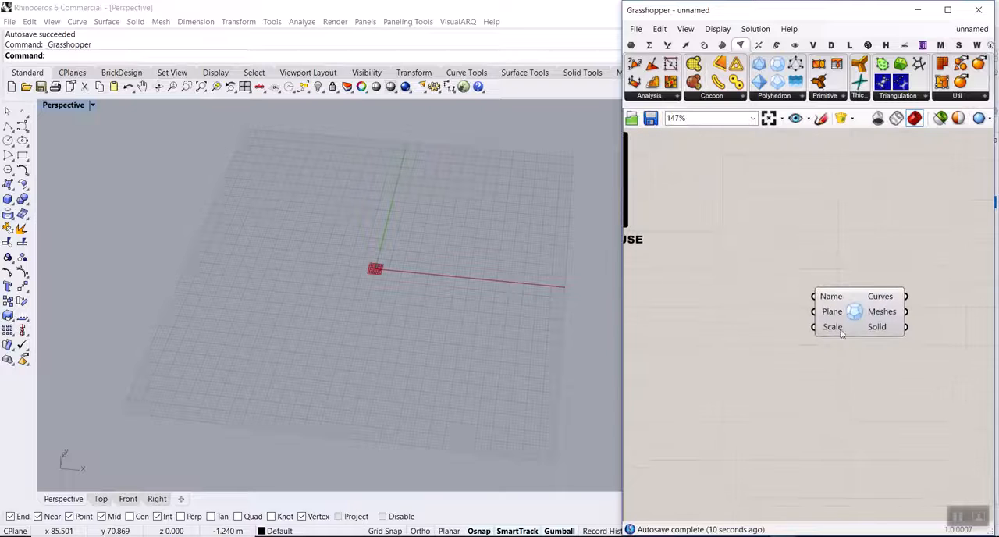
left_click(631, 45)
scroll(862, 275, "down", 3)
scroll(861, 275, "down", 3)
scroll(827, 271, "up", 5)
right_click_drag(881, 277, 785, 253)
scroll(790, 262, "up", 3)
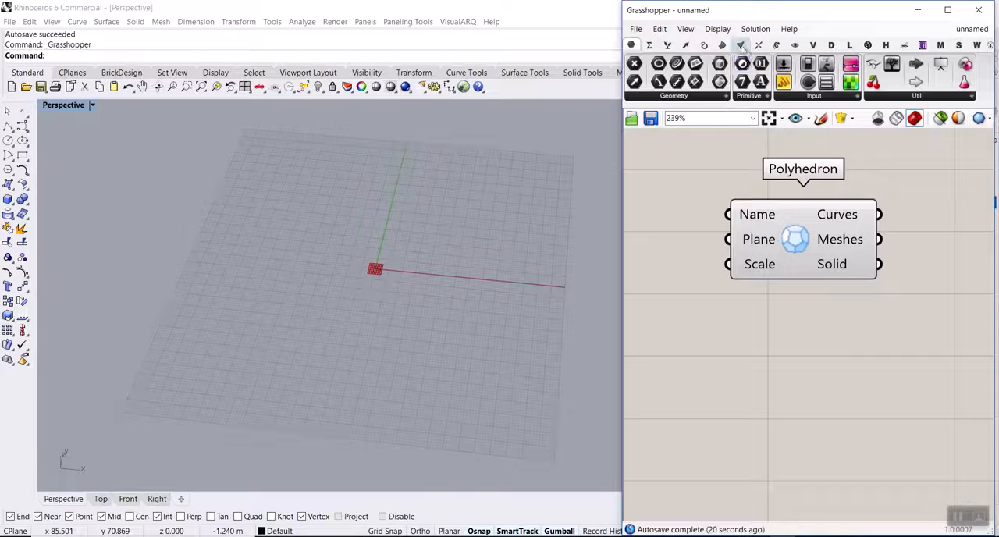
left_click(742, 45)
left_click(780, 95)
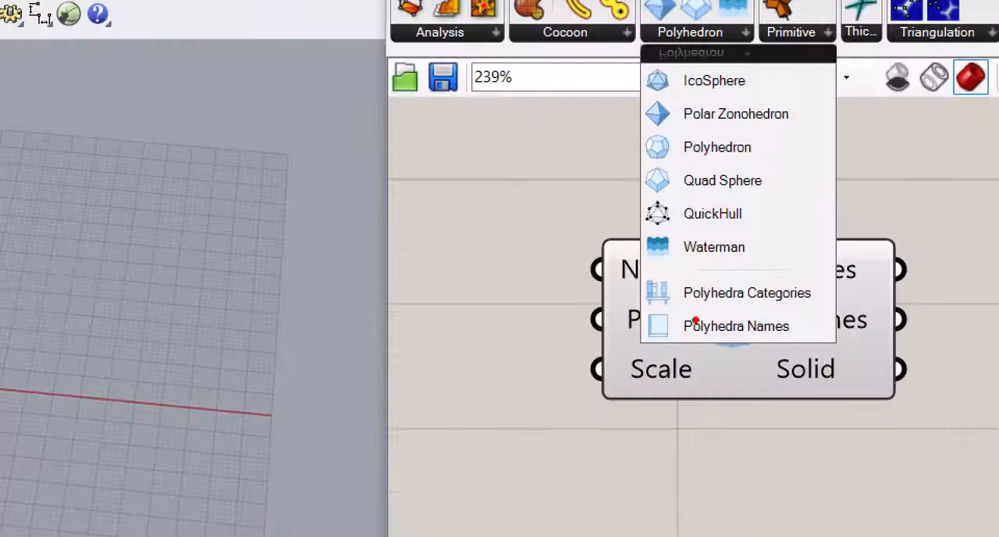
left_click_drag(622, 268, 888, 371, "ctrl")
left_click_drag(812, 286, 848, 246)
left_click_drag(780, 318, 837, 300)
key("Escape")
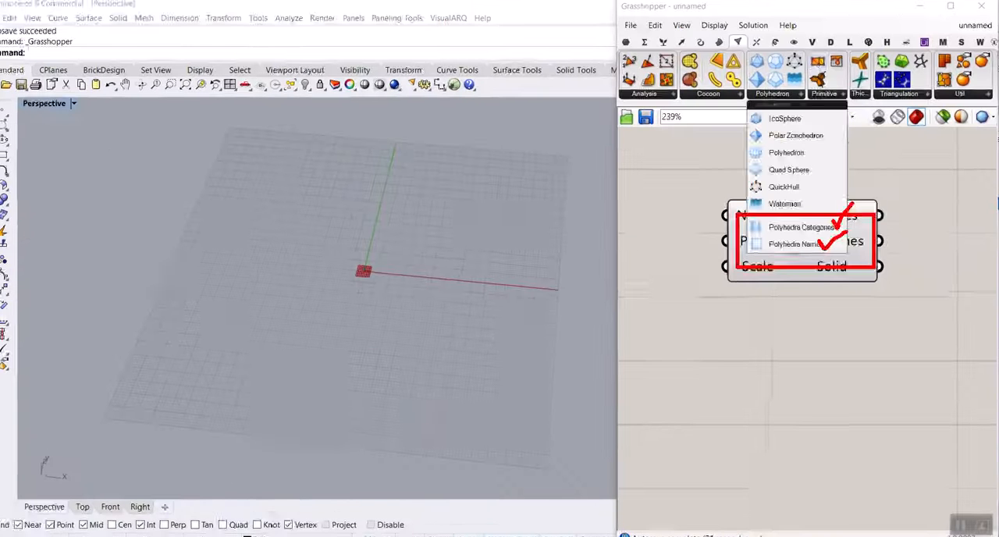
Add a Polyhedra Categories component and a Polyhedra Names component near the Polyhedron component.
left_click(786, 99)
left_click(815, 226)
scroll(887, 251, "down", 3)
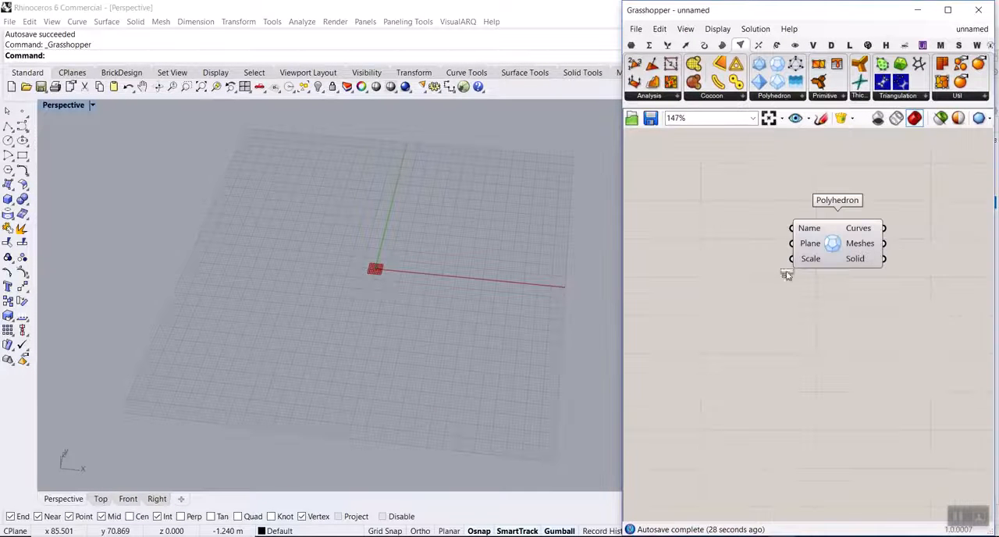
left_click(715, 268)
left_click(816, 95)
left_click(781, 96)
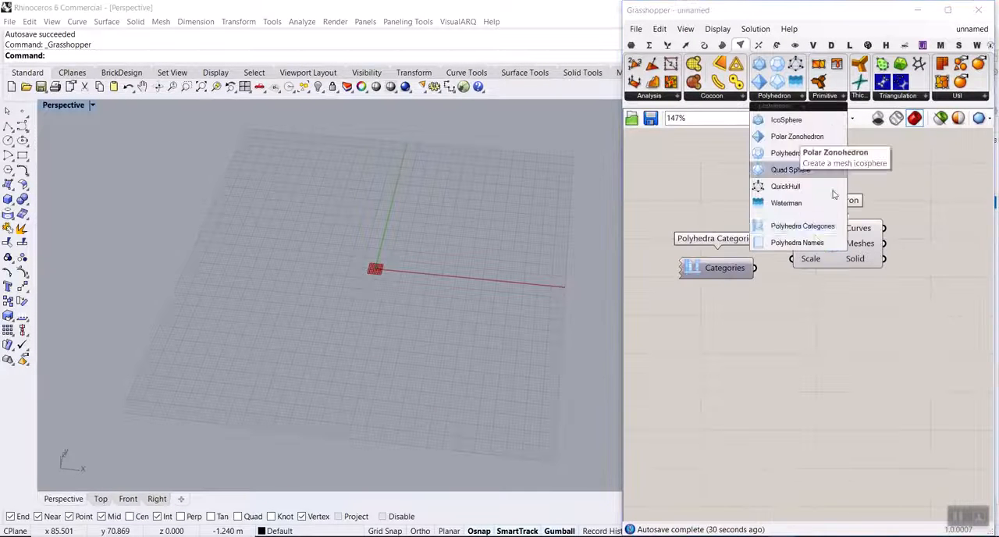
left_click(815, 241)
scroll(910, 334, "down", 2)
left_click(890, 332)
right_click_drag(821, 321, 884, 334)
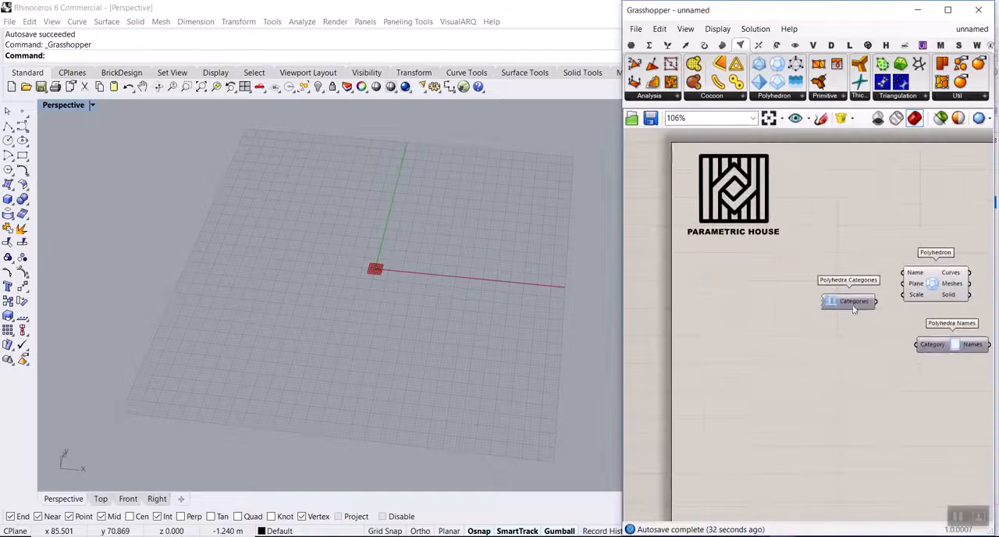
Line up Polyhedra Categories and Polyhedra Names ahead of the Polyhedron, and connect the Categories output to the Category input.
left_click_drag(853, 306, 755, 289)
left_click_drag(934, 351, 795, 302)
scroll(740, 310, "up", 4)
mouse_move(788, 260)
left_mouse_down()
mouse_move(755, 280)
mouse_move(811, 281)
left_mouse_up()
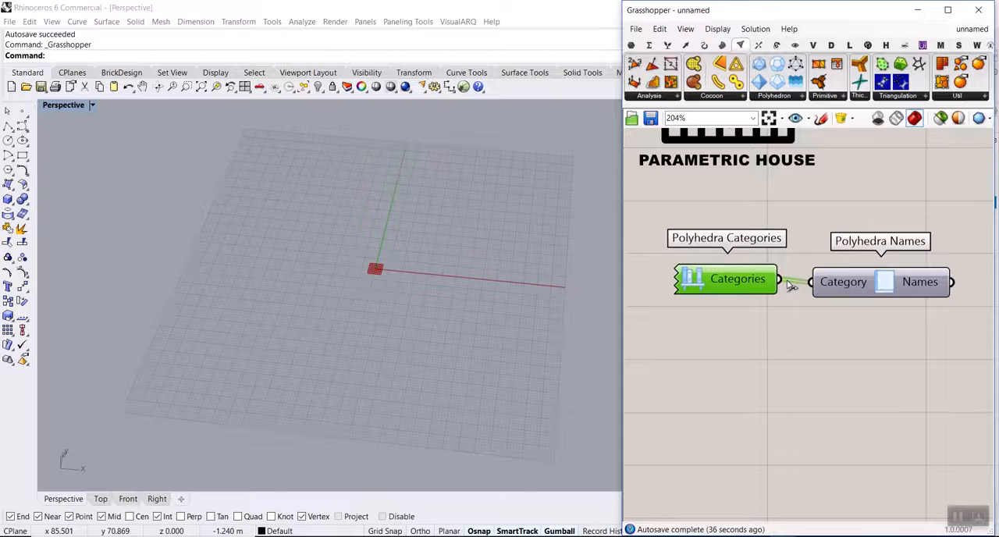
Simplify the Names output of Polyhedra Names and inspect its list of branch paths and item counts.
scroll(787, 282, "down", 3)
right_click_drag(796, 295, 709, 240)
scroll(772, 220, "up", 2)
mouse_move(782, 233)
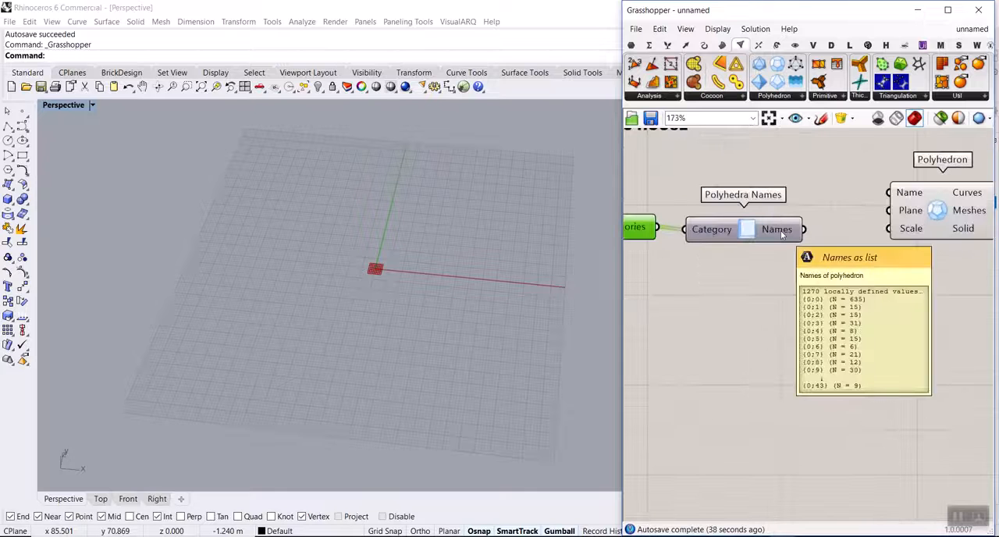
right_click_drag(782, 234, 726, 185)
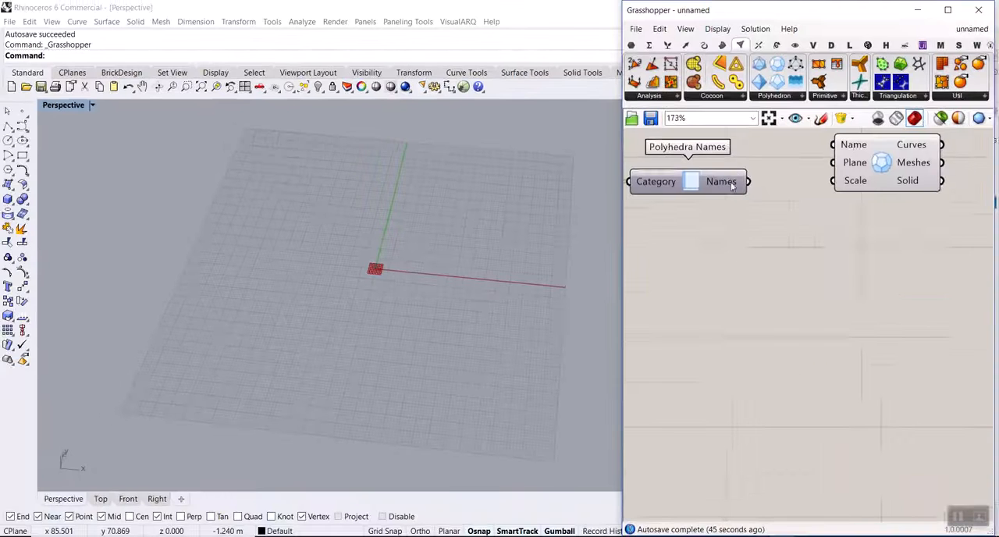
scroll(726, 181, "up", 3)
right_click(709, 177)
left_click(746, 237)
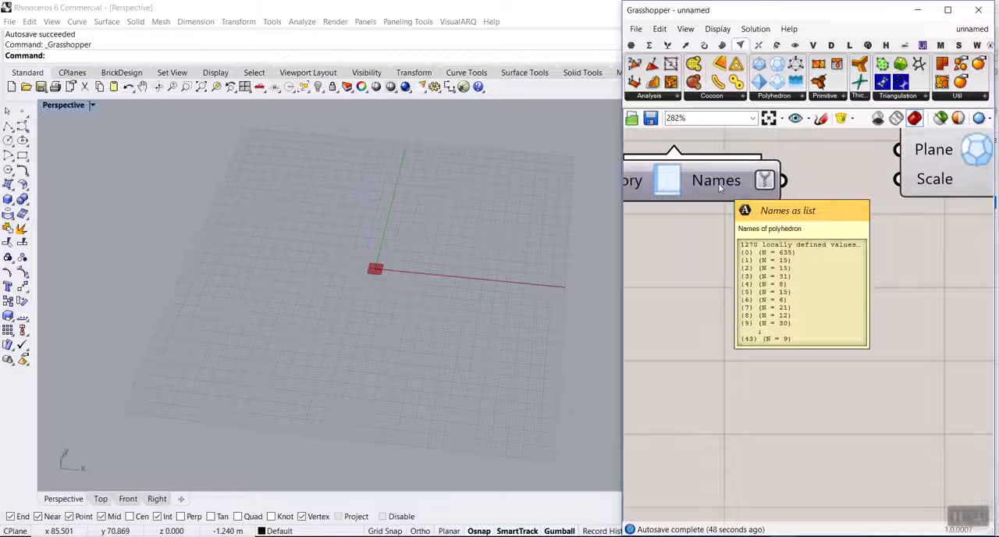
right_click_drag(720, 187, 705, 153)
mouse_move(705, 153)
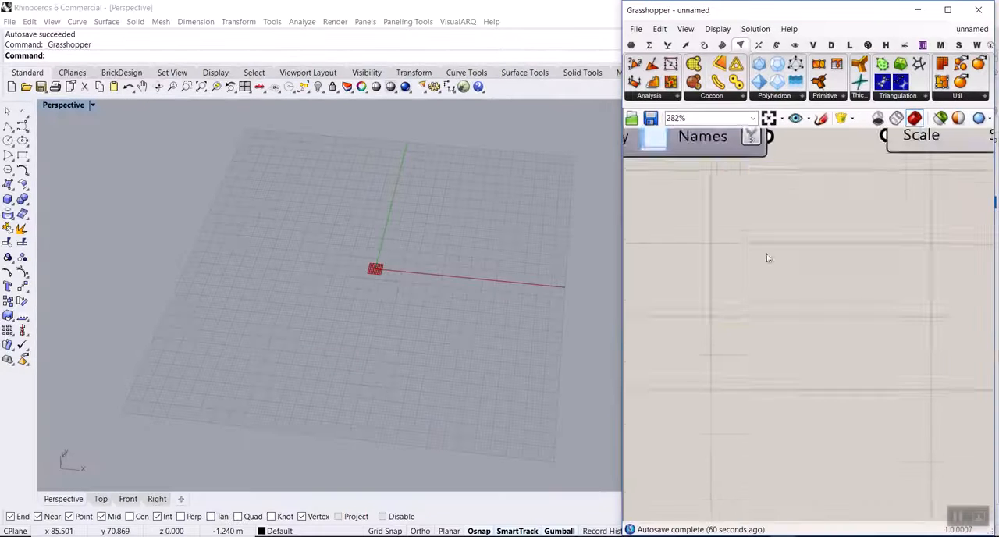
Move the Polyhedron component farther from Polyhedra Names to make room between them.
scroll(767, 256, "down", 5)
right_click_drag(742, 256, 848, 263)
left_click_drag(838, 262, 751, 226)
right_click_drag(907, 251, 788, 245)
left_click_drag(850, 226, 895, 234)
left_click(768, 245)
Add a Tree Item component between Polyhedra Names and the Polyhedron component.
scroll(767, 245, "up", 3)
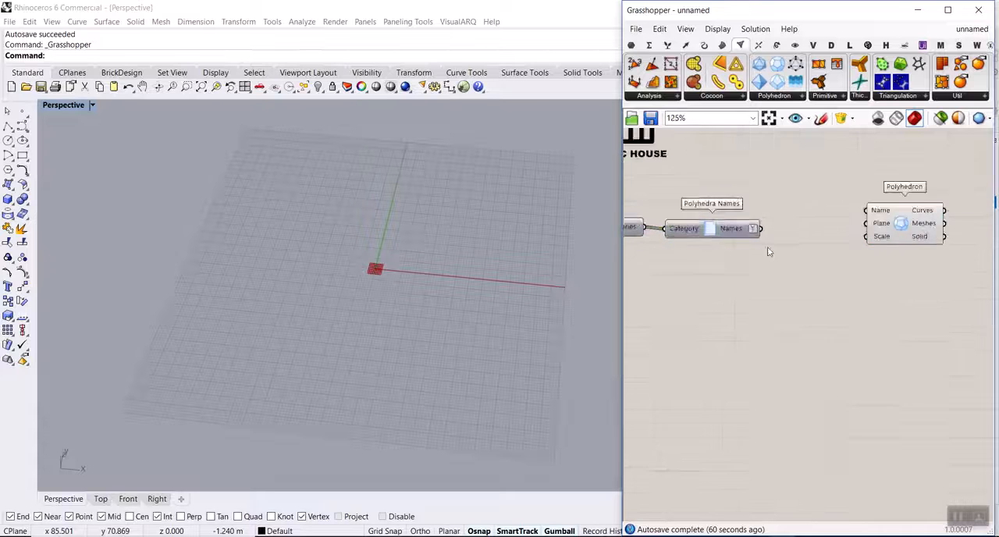
left_click(668, 44)
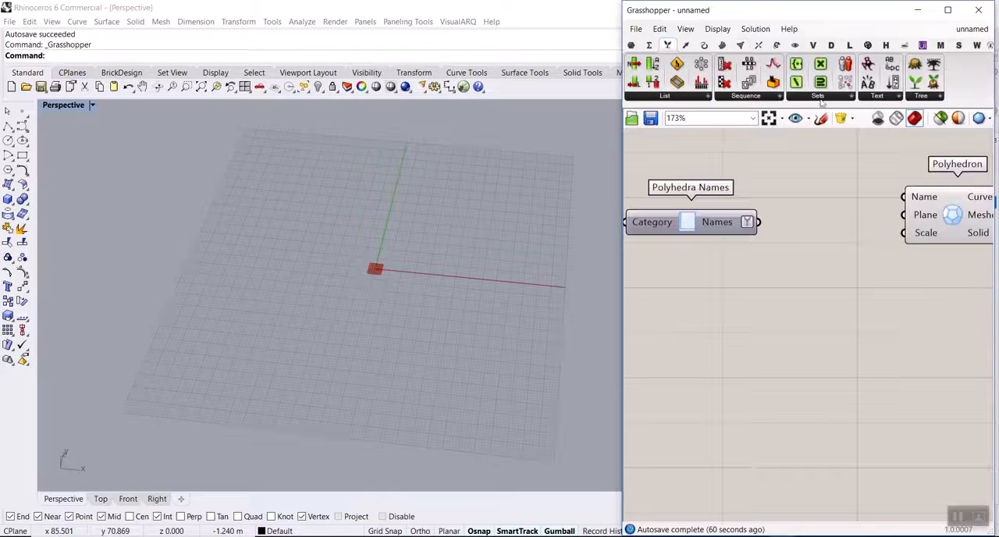
left_click(921, 95)
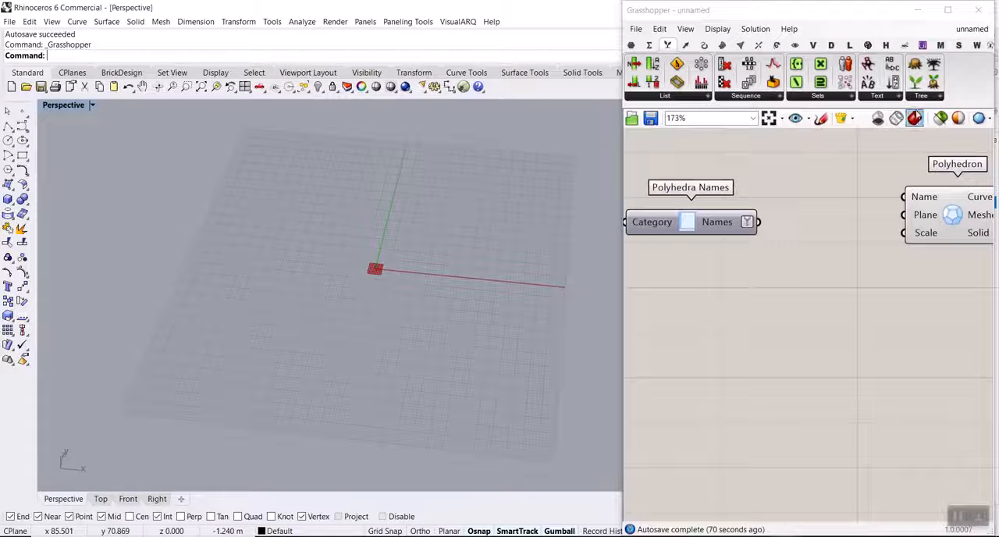
left_click(921, 96)
left_click(950, 310)
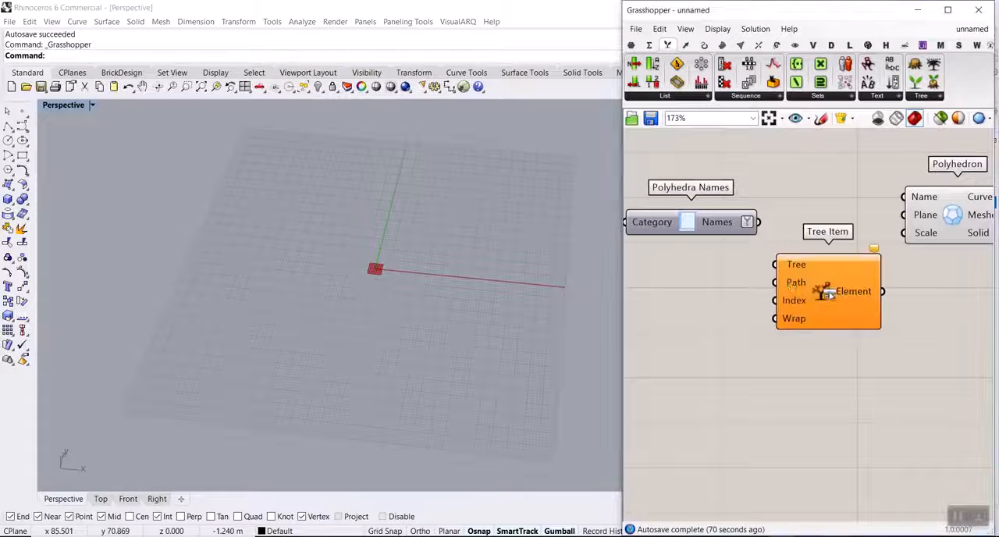
Connect the simplified Names output of Polyhedra Names to the Tree Item's Tree input.
left_click(829, 292)
scroll(824, 204, "up", 4)
left_click_drag(817, 196, 843, 264)
scroll(687, 277, "down", 5)
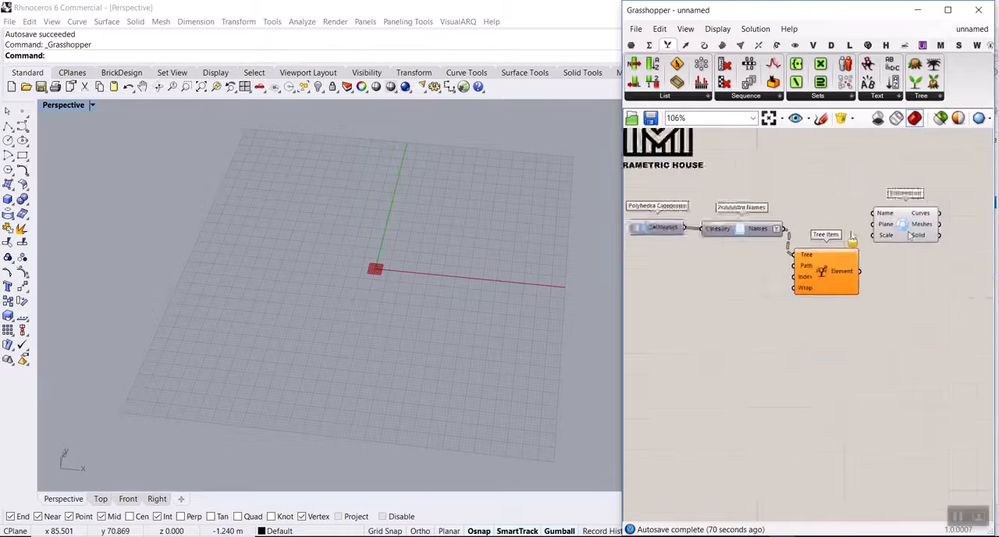
Add a number slider starting at 0 below Polyhedra Names and connect it to the Tree Item's Path input.
scroll(688, 281, "up", 4)
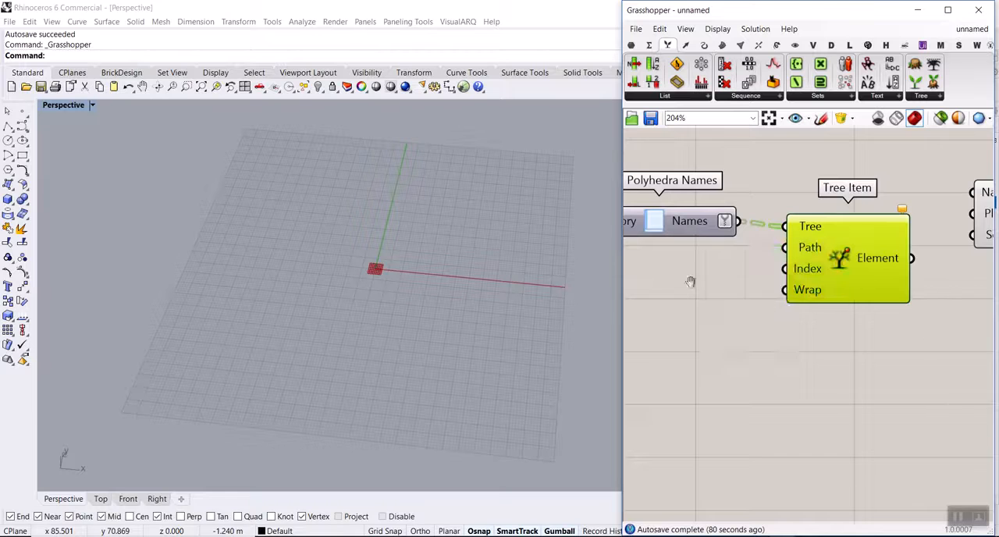
right_click_drag(679, 285, 719, 313)
double_click(719, 313)
type("0")
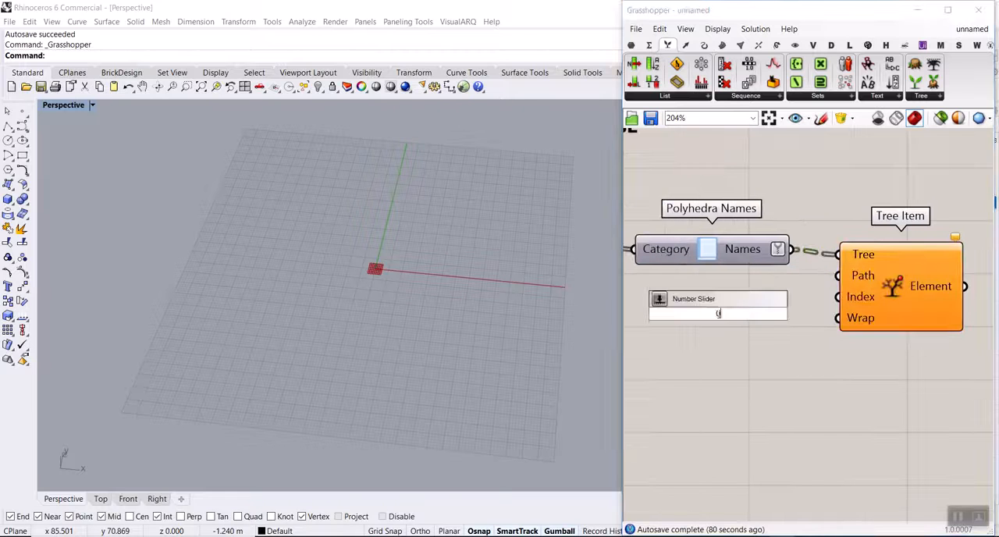
type(".4")
key("Return")
left_click_drag(777, 316, 850, 277)
Add a second number slider starting at 0 and connect it to the Tree Item's Index input.
mouse_move(869, 255)
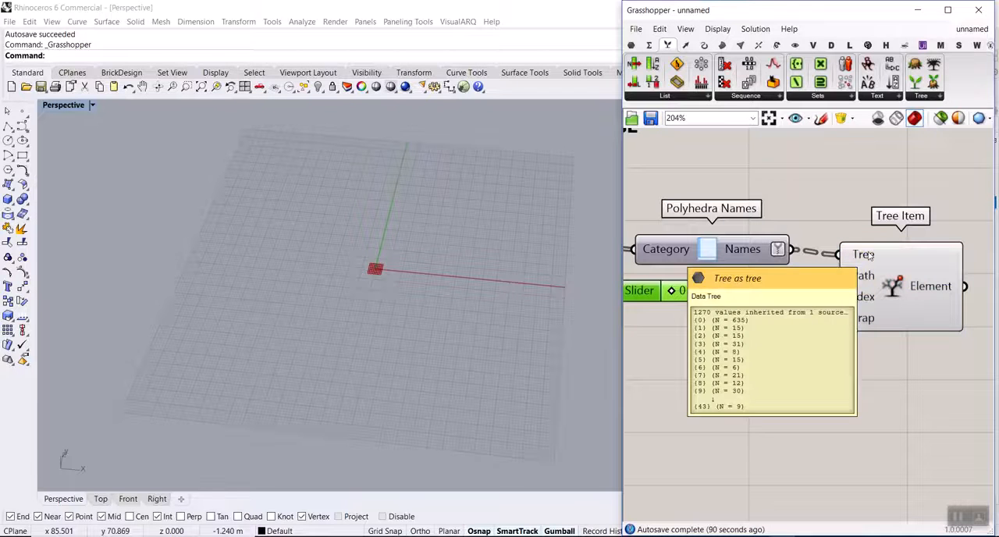
mouse_move(759, 254)
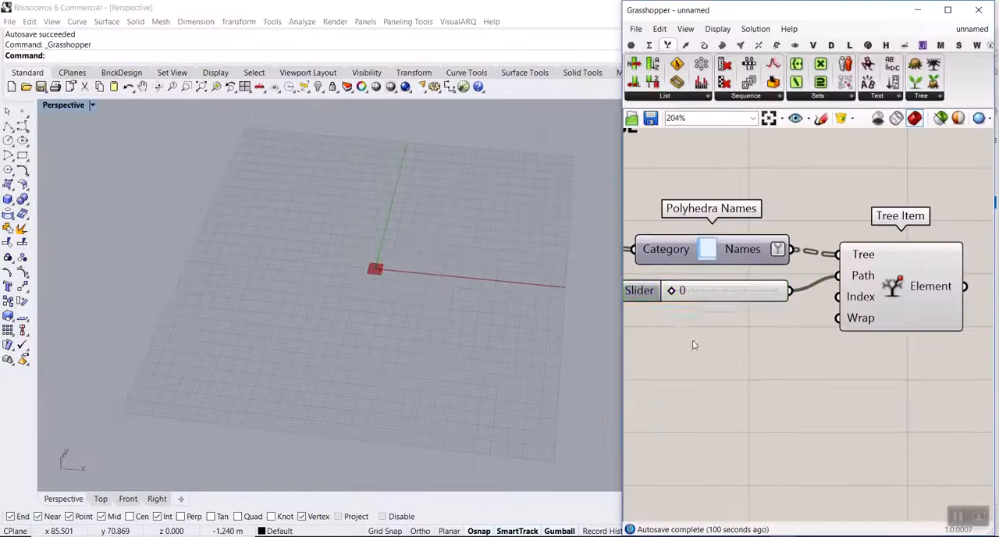
double_click(628, 431)
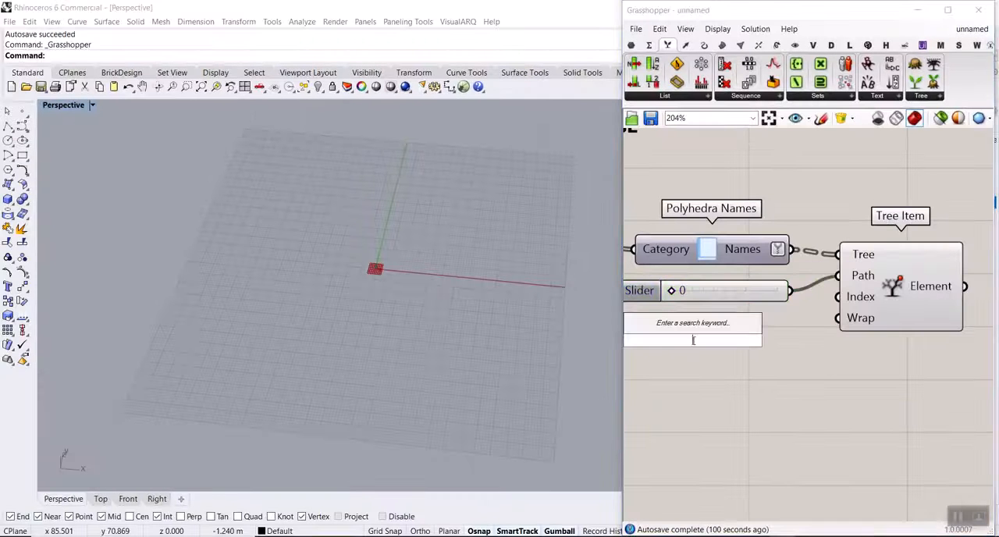
type("0..30")
key("Return")
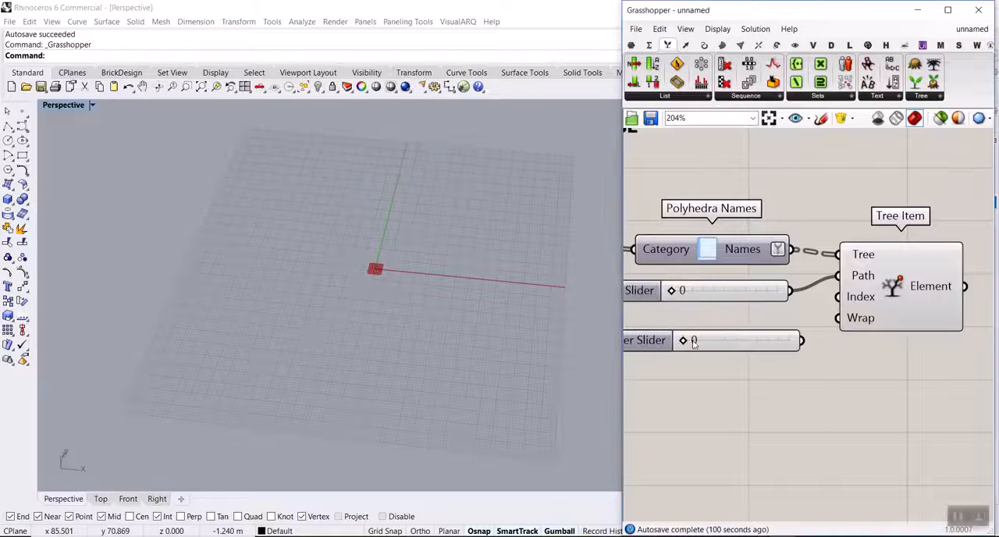
left_click_drag(813, 344, 834, 306)
Connect the Tree Item's Element output to the Polyhedron's Name input and align the Polyhedron component with the Tree Item.
scroll(841, 310, "down", 3)
scroll(794, 278, "up", 4)
left_click_drag(767, 287, 840, 211)
scroll(386, 276, "up", 5)
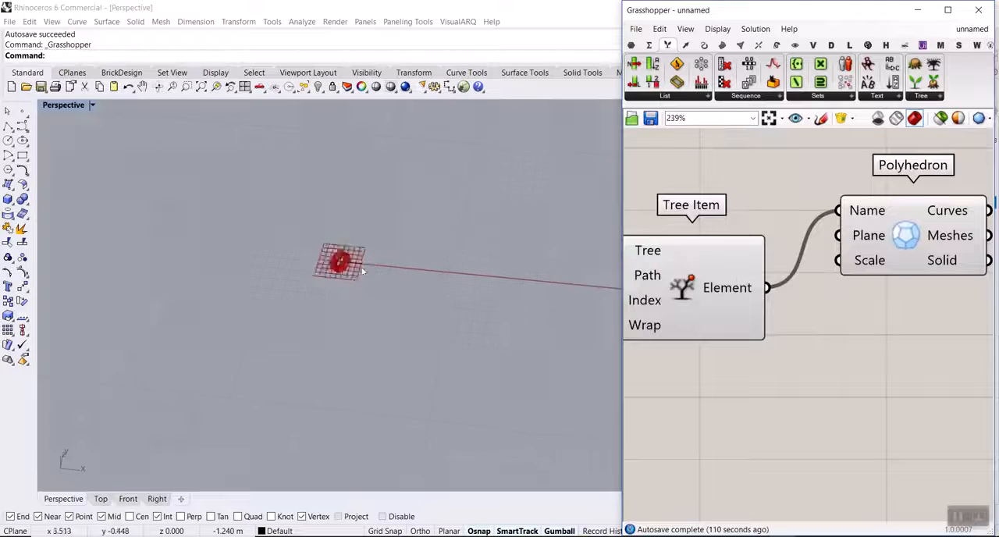
right_click_drag(849, 264, 762, 241)
scroll(761, 239, "down", 3)
left_click_drag(771, 235, 789, 283)
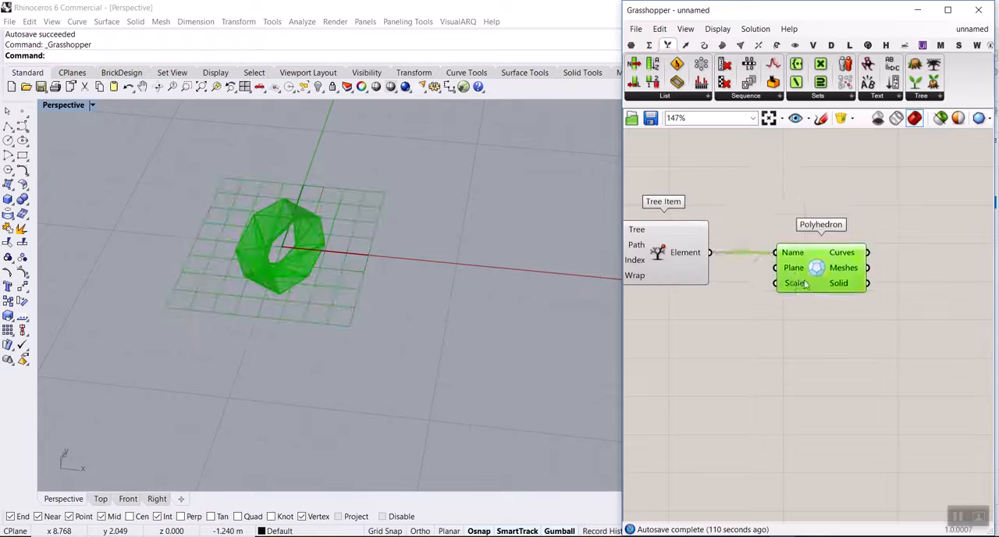
Add a number slider with the value 15 and connect it to the Polyhedron's Scale input.
scroll(787, 284, "up", 3)
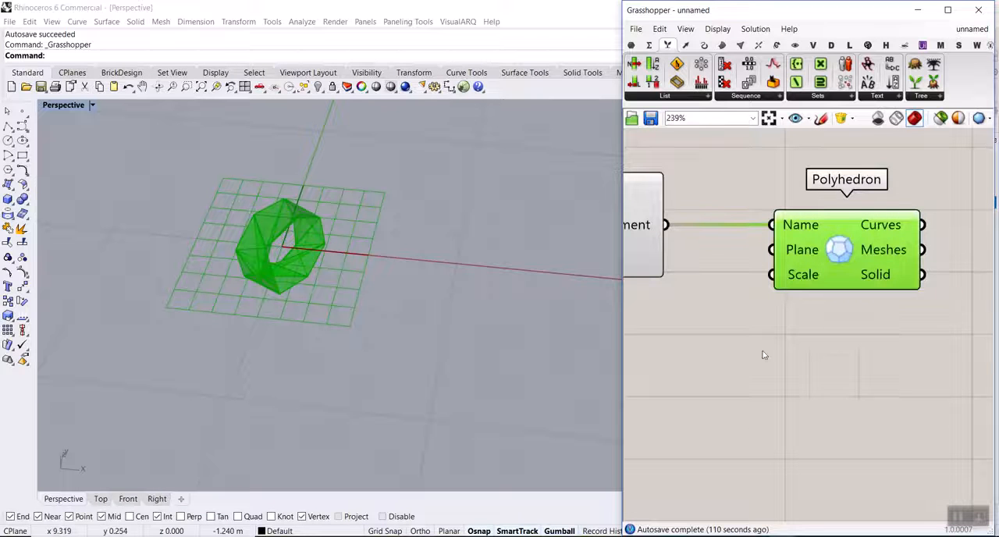
scroll(809, 344, "down", 3)
double_click(776, 370)
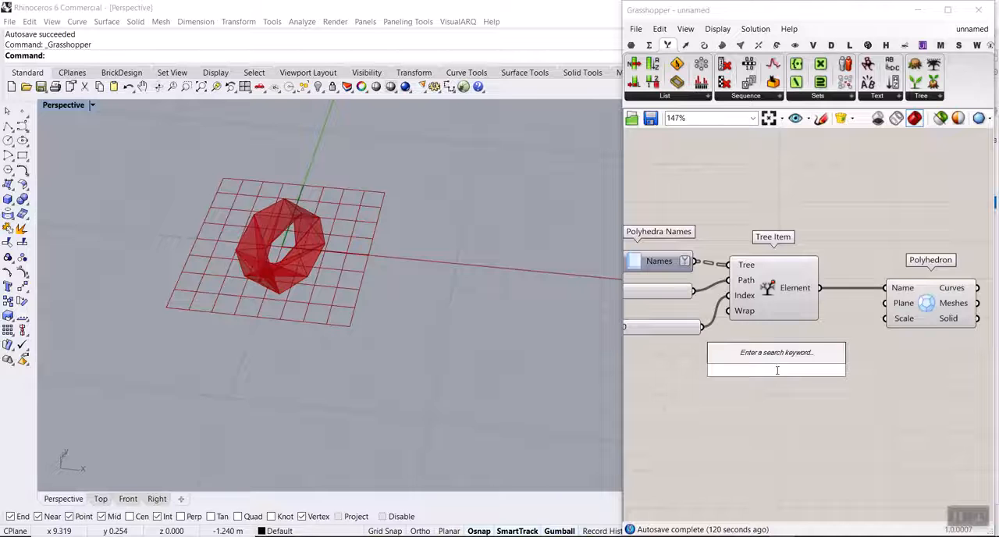
type("15")
key("Return")
left_click_drag(855, 369, 886, 326)
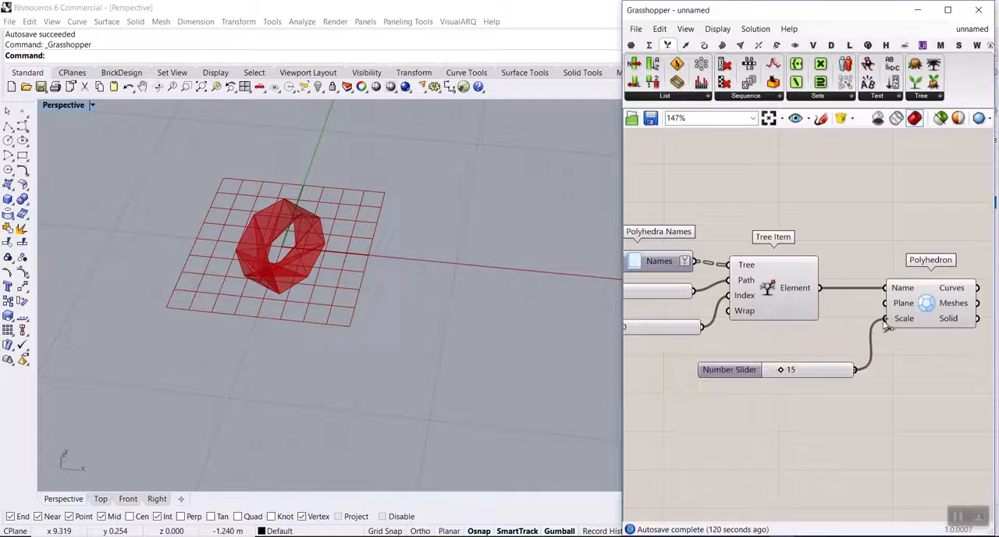
Set the Tree Item's Path slider to 14 and its Index slider to 13 to choose another polyhedron.
scroll(362, 287, "down", 12)
scroll(352, 236, "up", 4)
right_click_drag(353, 237, 341, 211)
scroll(940, 242, "down", 5)
scroll(812, 273, "up", 8)
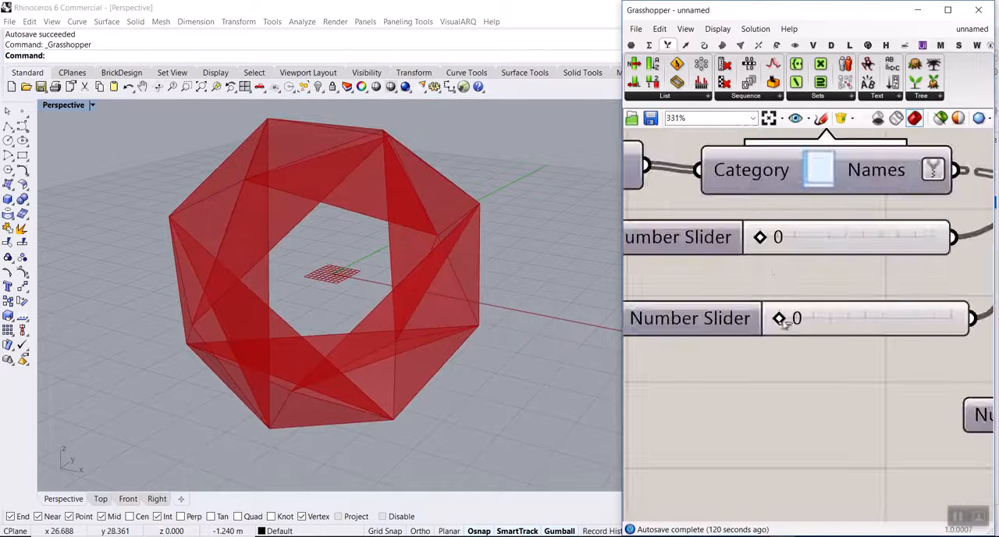
left_click_drag(783, 321, 854, 318)
left_click_drag(761, 237, 792, 238)
right_click_drag(468, 271, 426, 275)
mouse_move(856, 319)
left_mouse_down()
mouse_move(931, 321)
mouse_move(846, 317)
mouse_move(856, 316)
left_mouse_up()
left_click_drag(790, 236, 814, 240)
Examine the chosen polyhedron from several sides and check the value of the Polyhedron component's Solid output.
right_click_drag(500, 269, 357, 270)
scroll(357, 270, "up", 5)
right_click_drag(395, 313, 656, 334)
scroll(835, 338, "down", 8)
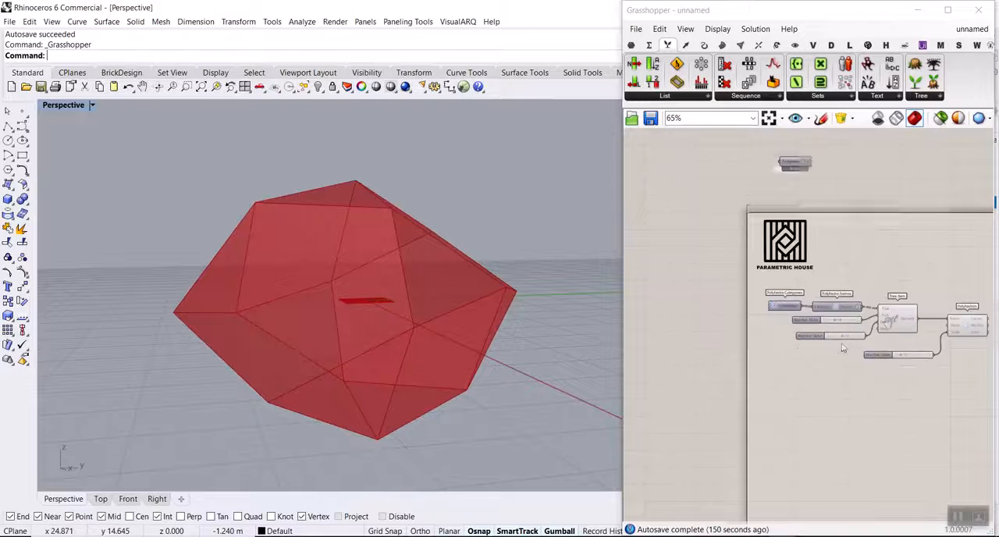
right_click_drag(985, 350, 866, 330)
scroll(865, 326, "up", 5)
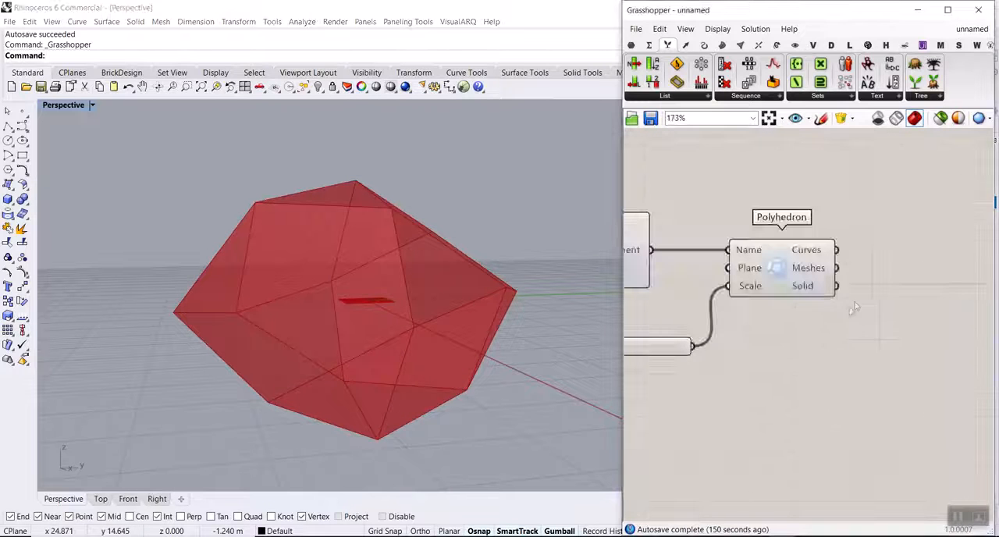
scroll(855, 309, "up", 3)
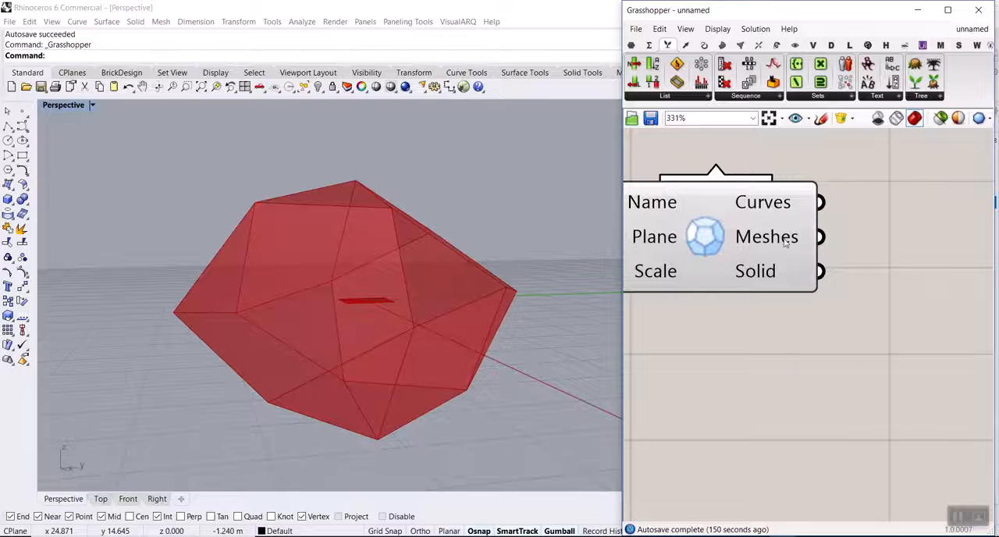
mouse_move(785, 271)
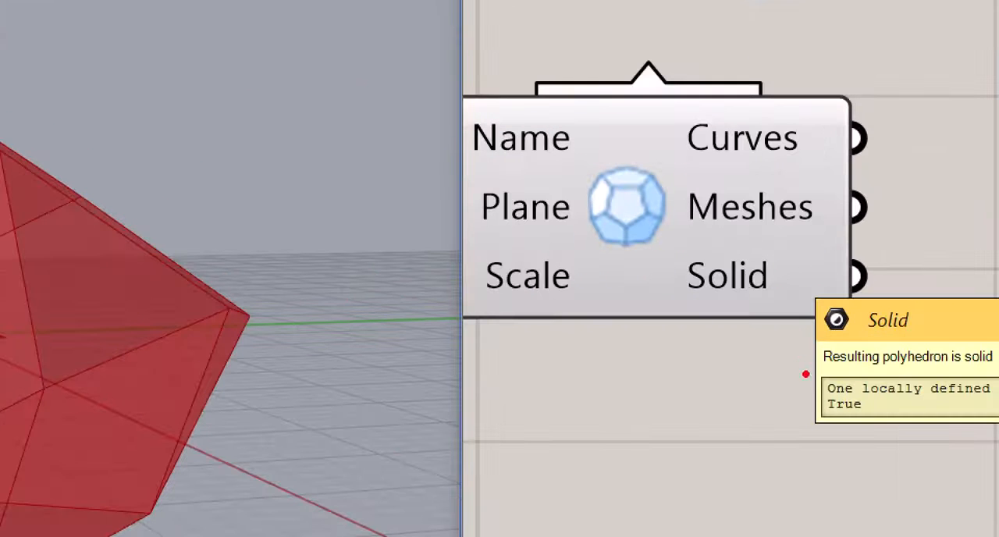
left_click_drag(872, 400, 923, 367)
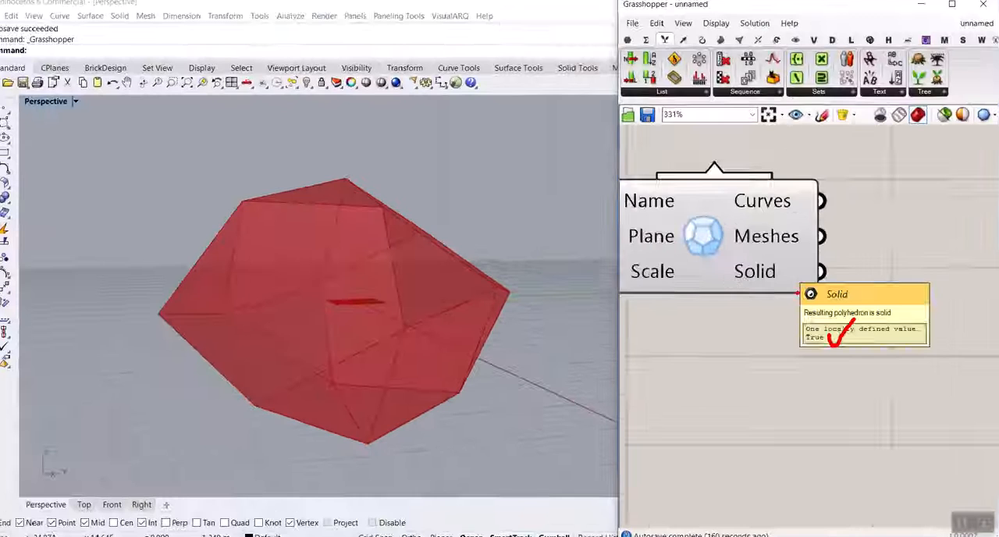
Set the Tree Item's Path slider to 28 to try a star-shaped polyhedron.
right_click_drag(750, 273, 854, 285)
scroll(853, 285, "down", 5)
right_click_drag(629, 317, 810, 320)
scroll(808, 320, "up", 4)
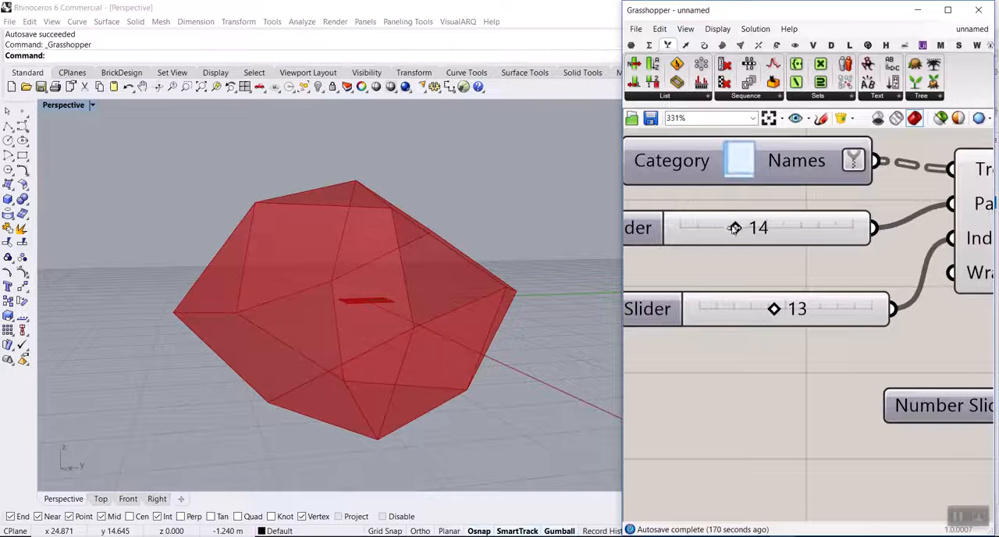
left_click_drag(744, 230, 791, 232)
right_click_drag(453, 214, 401, 239)
Inspect the star-shaped polyhedron in wireframe preview and check the Polyhedron component's Solid output for it.
scroll(355, 297, "up", 5)
scroll(401, 239, "down", 4)
scroll(766, 278, "down", 6)
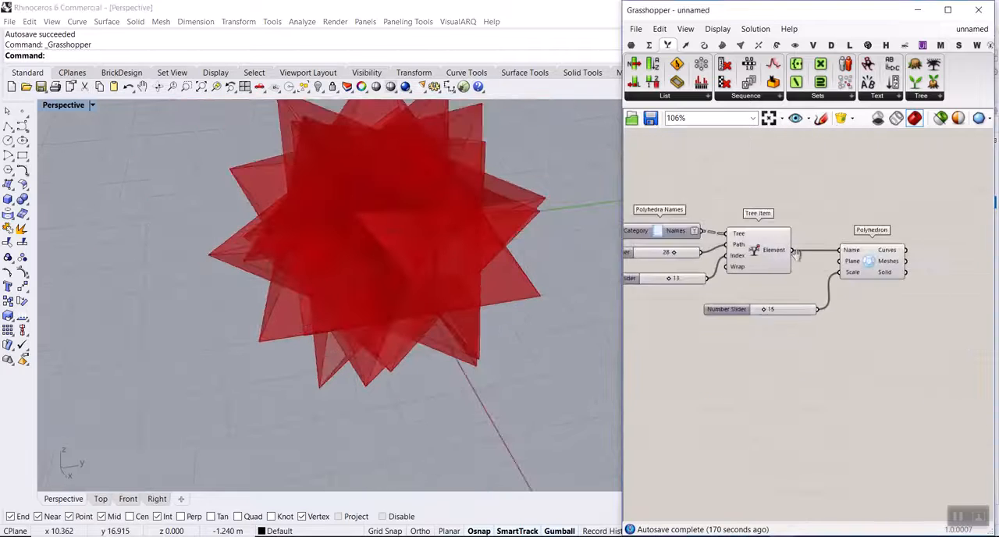
scroll(788, 249, "up", 4)
mouse_move(797, 254)
key("ctrl+2")
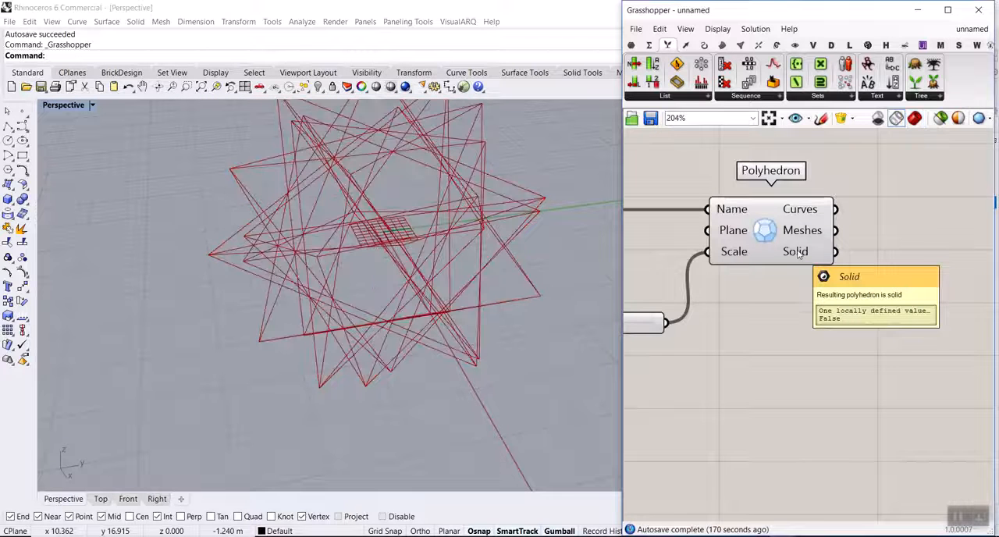
scroll(797, 254, "up", 1)
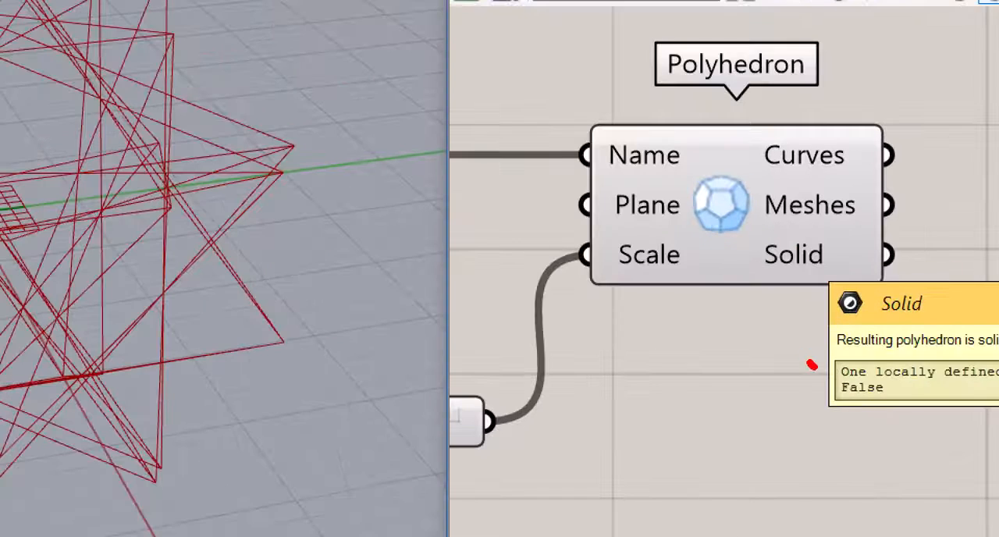
left_click_drag(804, 307, 863, 344)
key("e")
left_click_drag(807, 364, 920, 421, "ctrl")
key("Escape")
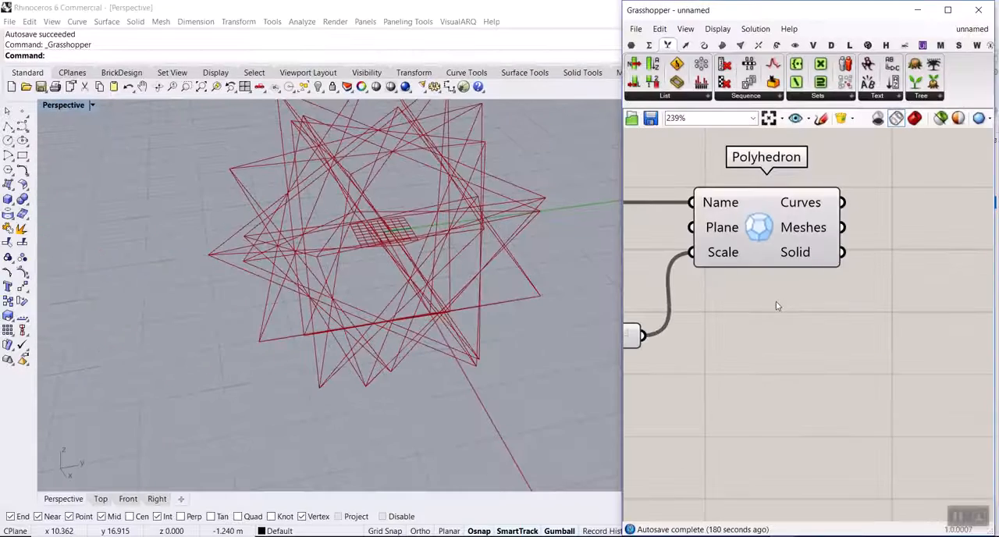
Restore the shaded preview and return the Tree Item's Path slider to 14.
scroll(764, 293, "down", 1)
left_click(765, 266)
left_click(915, 118)
left_click(833, 296)
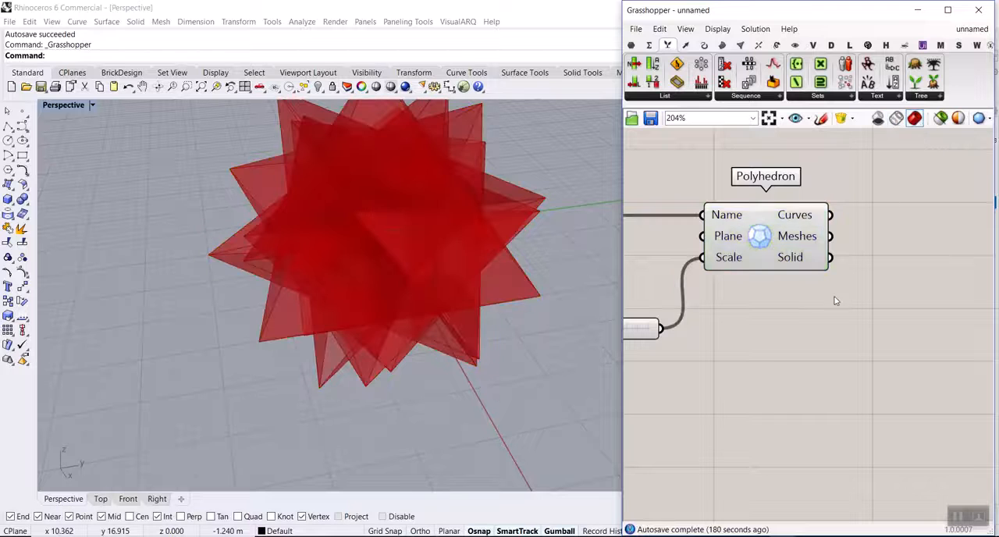
scroll(810, 281, "down", 3)
scroll(799, 310, "down", 4)
scroll(762, 290, "up", 3)
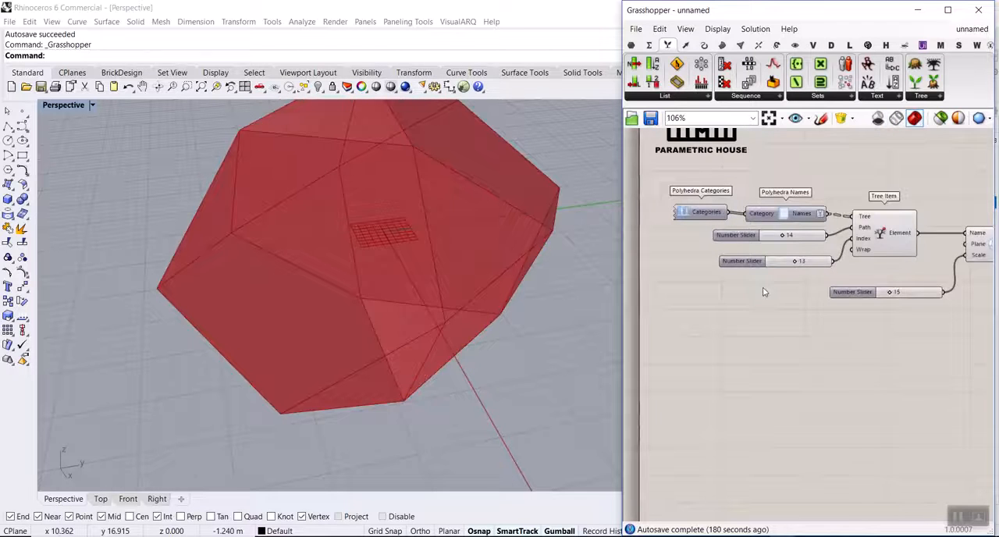
Add a Surface parameter after the Polyhedron component and connect the Curves output to it.
right_click_drag(804, 303, 686, 305)
scroll(686, 304, "down", 5)
scroll(812, 288, "up", 10)
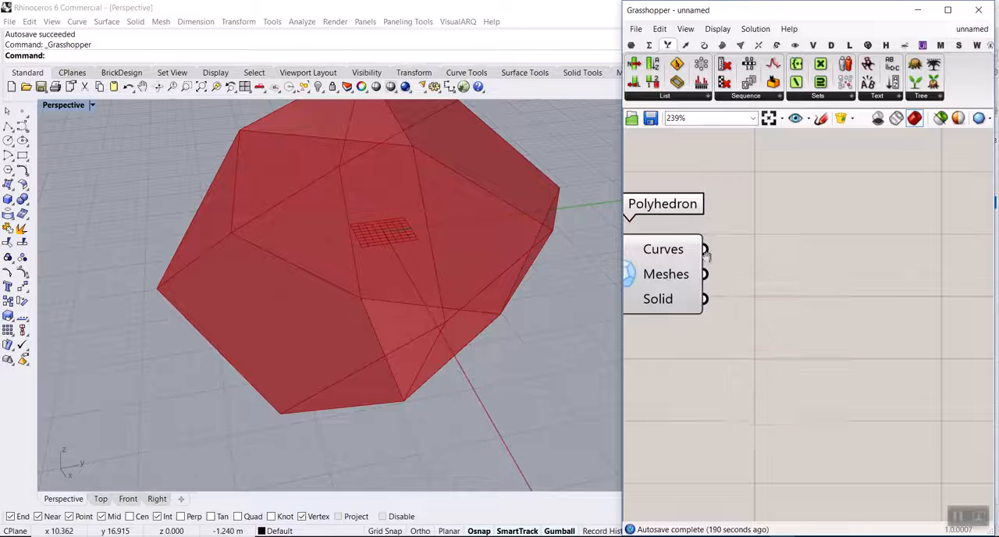
scroll(806, 299, "up", 2)
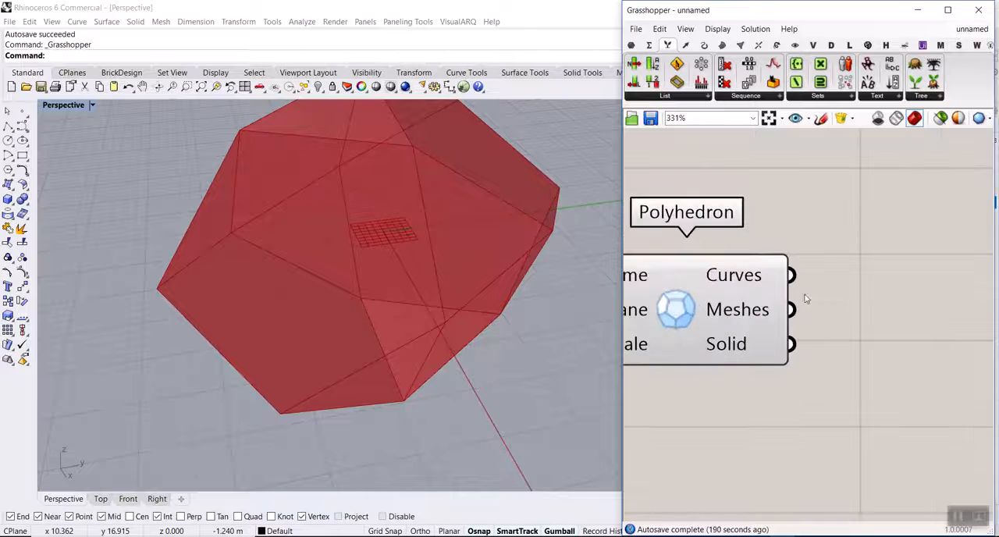
left_click(632, 46)
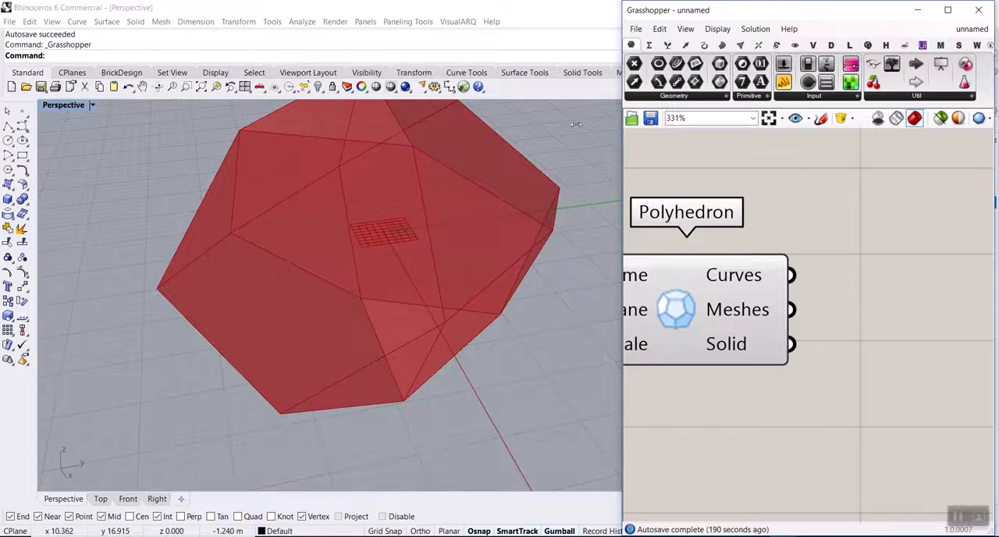
left_click_drag(622, 117, 516, 111)
left_click_drag(785, 267, 785, 262)
left_click_drag(684, 274, 796, 285)
scroll(357, 299, "down", 5)
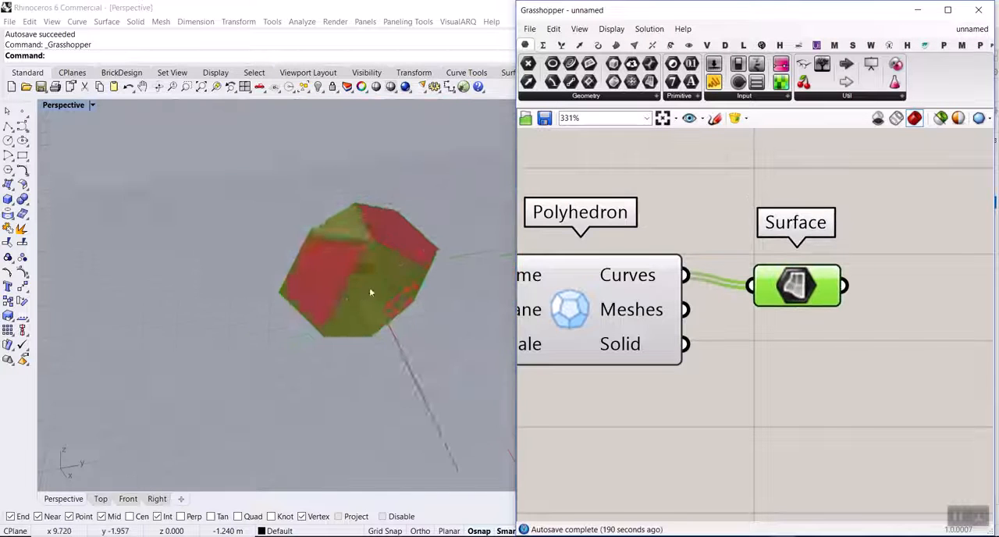
Turn off the Polyhedron component's preview and align the Surface parameter with the Curves output.
right_click(570, 300)
left_click(590, 318)
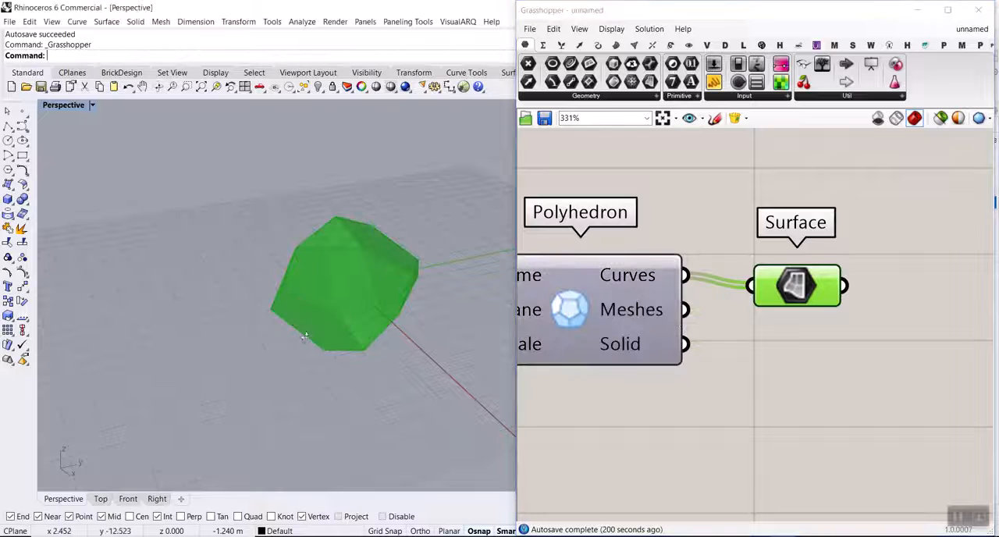
scroll(296, 301, "up", 3)
right_click_drag(787, 305, 655, 220)
mouse_move(655, 214)
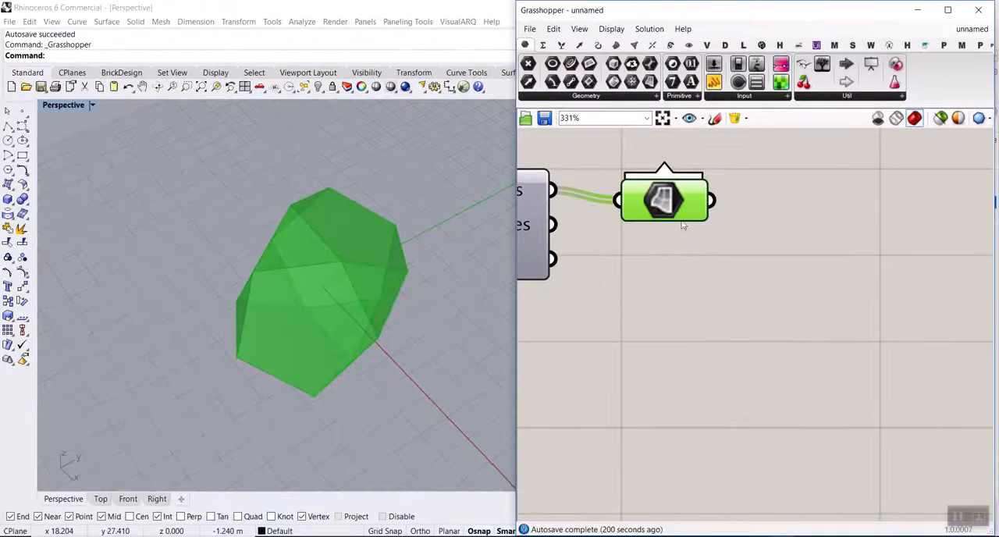
scroll(683, 226, "down", 3)
scroll(647, 312, "up", 3)
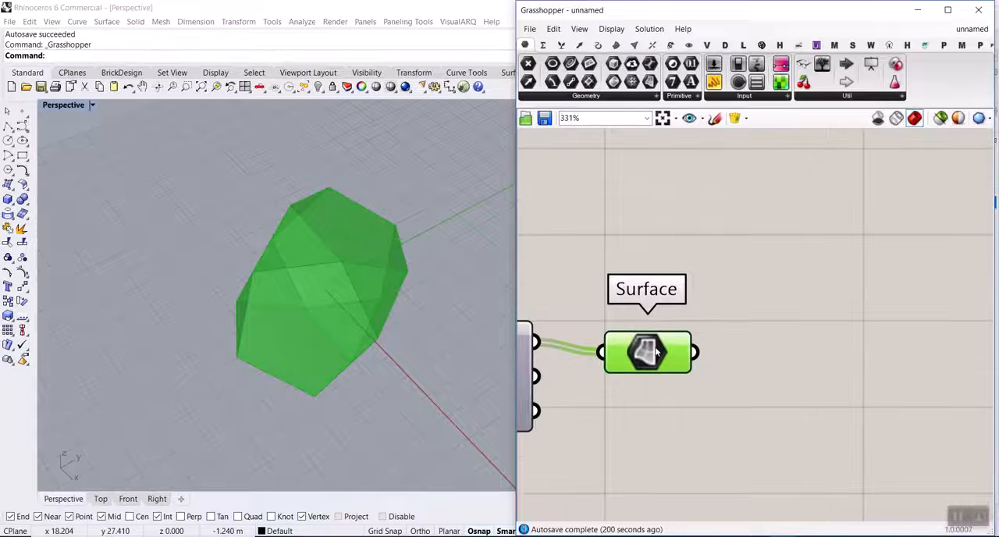
left_click_drag(655, 350, 651, 345)
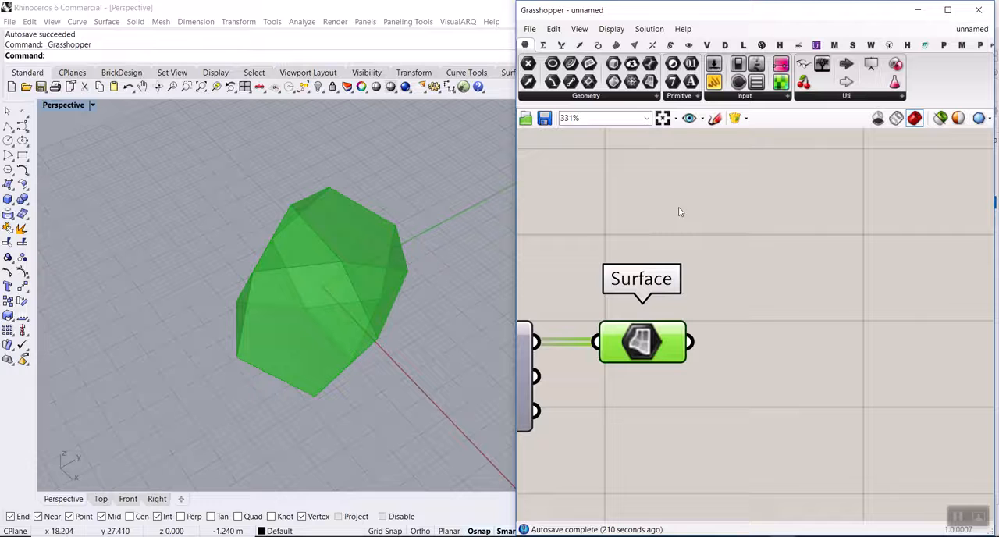
Add a Brep Join component after the Surface parameter and connect the Surface output to its Breps input.
left_click(617, 46)
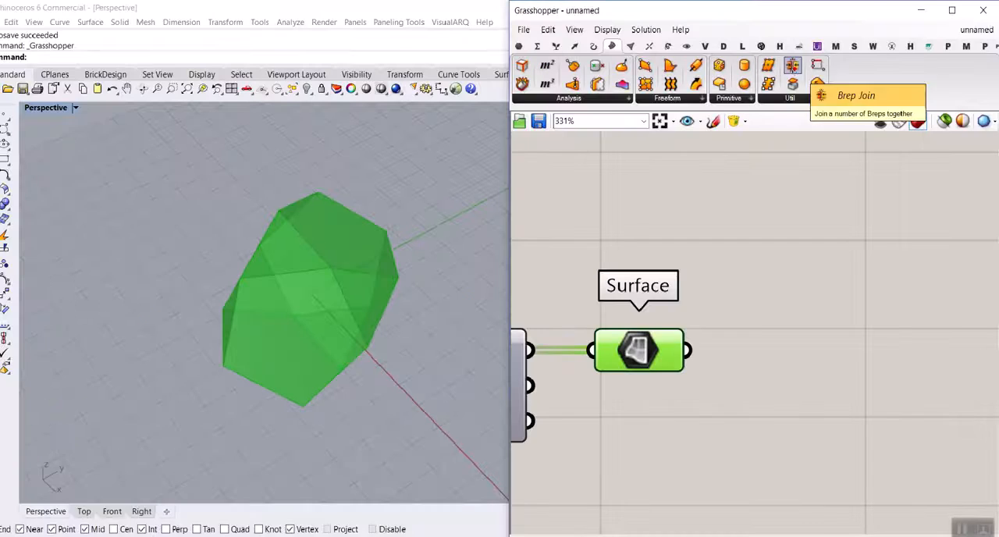
left_click_drag(792, 64, 807, 359)
left_click_drag(713, 346, 717, 357)
left_click_drag(798, 360, 797, 341)
right_click_drag(695, 345, 812, 304)
scroll(813, 303, "down", 8)
left_click_drag(806, 263, 678, 361)
Turn off the Surface parameter's preview and inspect the Brep Join's Breps output.
right_click(759, 209)
left_click(804, 229)
scroll(827, 313, "up", 5)
scroll(872, 306, "up", 4)
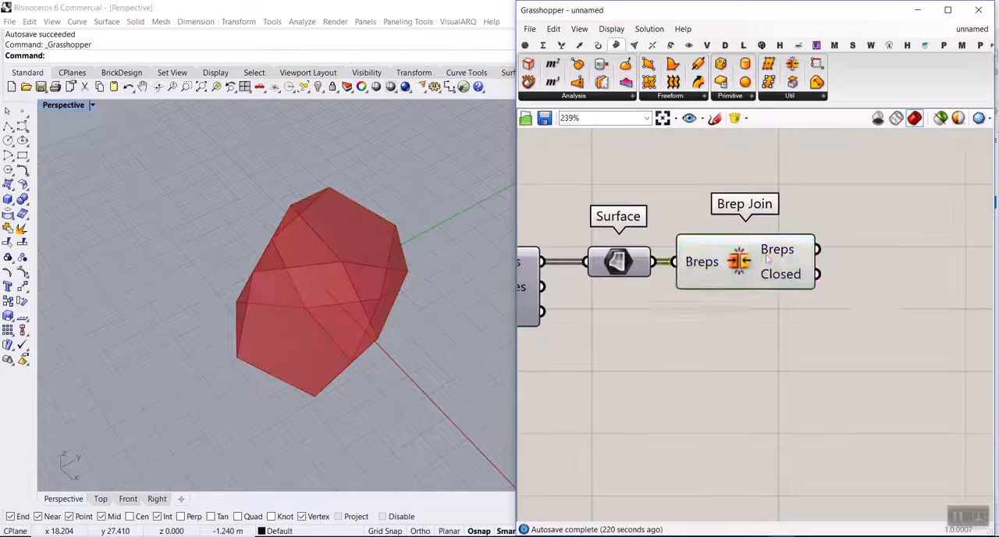
left_click(788, 243)
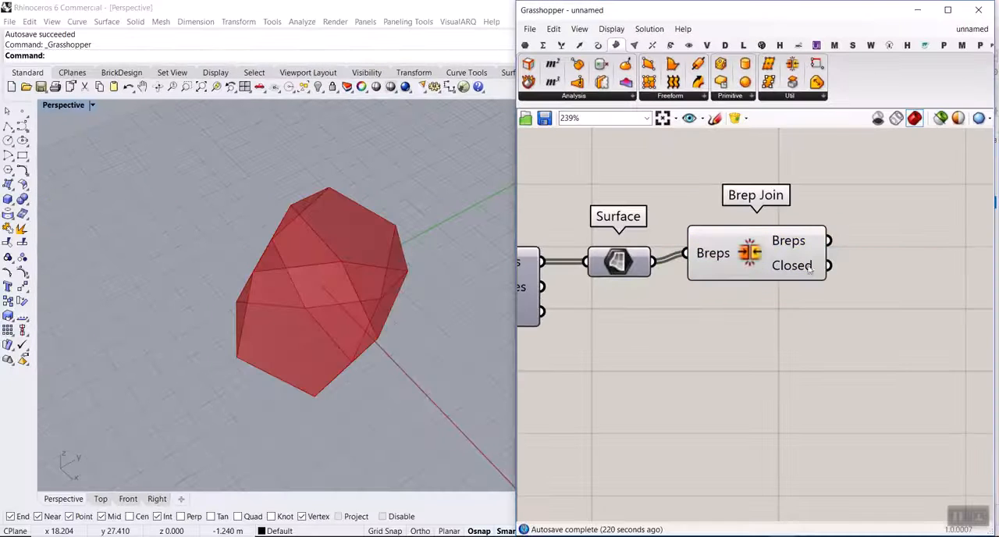
Bake the joined Brep into Rhino, examine the baked result from several sides, and undo the bake.
right_click(815, 260)
left_click(823, 269)
left_click(829, 388)
right_click_drag(351, 308, 445, 320)
scroll(446, 319, "down", 4)
left_click_drag(422, 334, 334, 345)
key("Escape")
scroll(314, 350, "up", 4)
right_click_drag(315, 350, 288, 304)
key("ctrl+z")
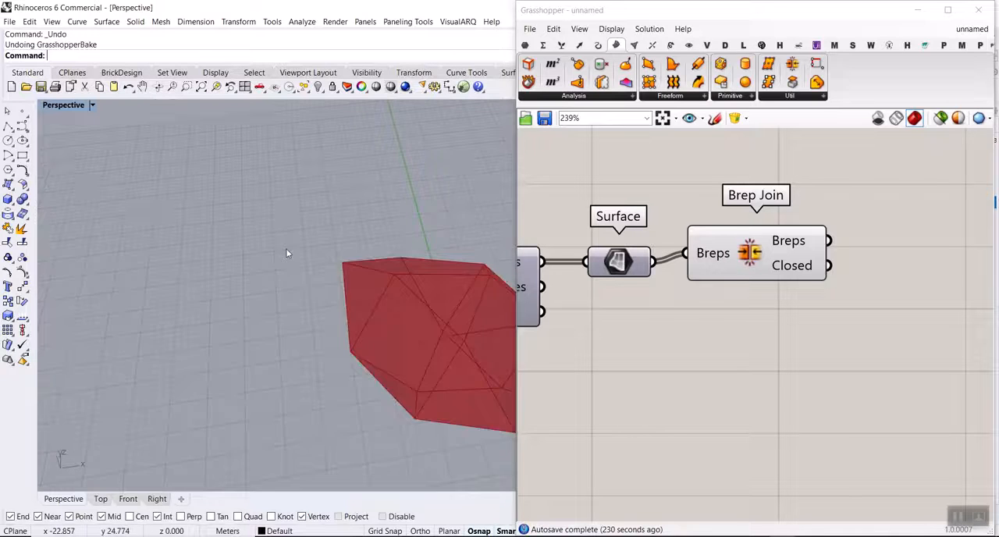
key("ctrl+z")
Align the Brep Join component with the Surface parameter so that their connection runs straight.
scroll(261, 221, "down", 6)
scroll(374, 268, "up", 6)
right_click_drag(838, 316, 710, 367)
left_click_drag(654, 311, 659, 328)
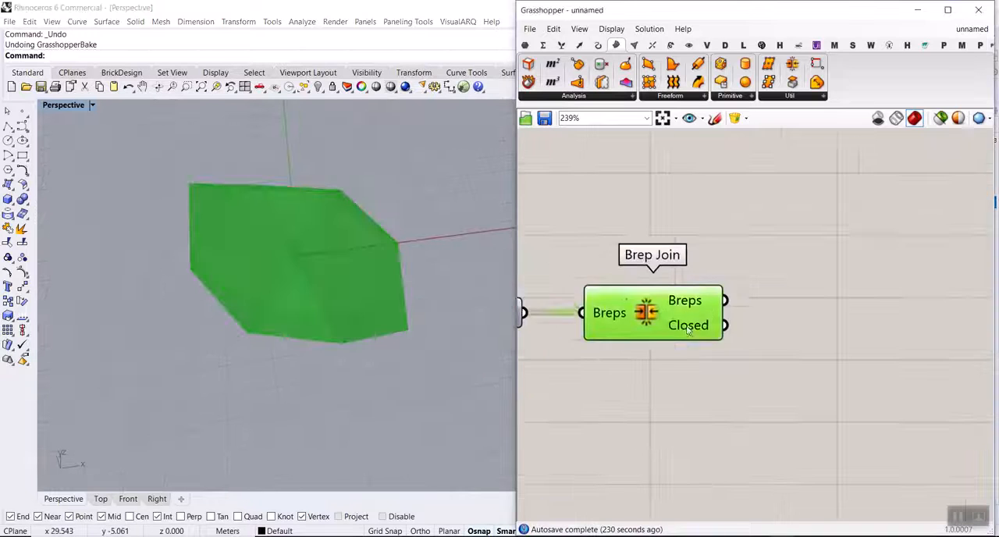